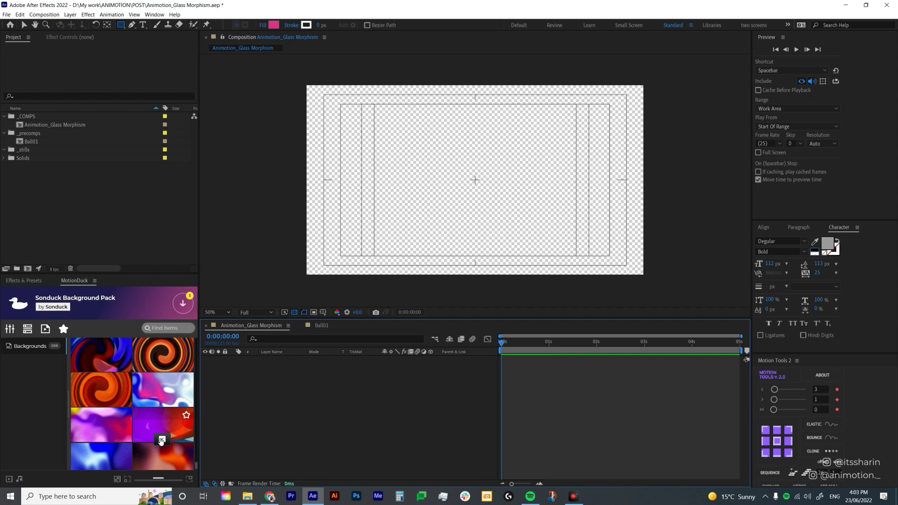
- Add the purple-and-red shapes gradient from the Sonduck Background Pack and place the Ball01 precomp above it in the composition
click(162, 439)
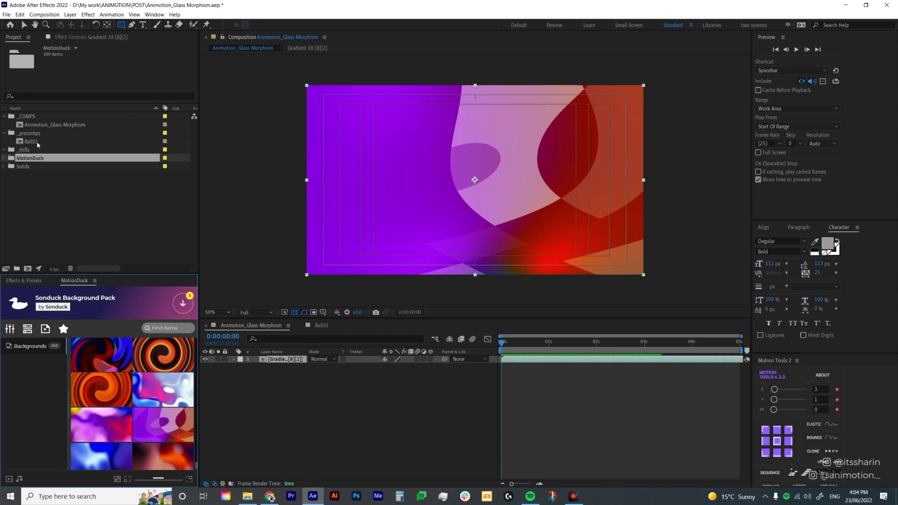
drag(31, 141, 261, 357)
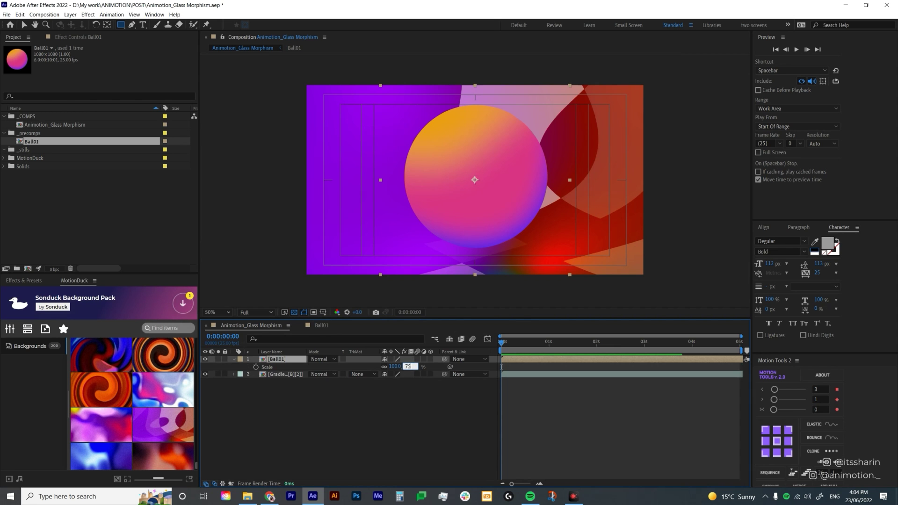
- Set the Ball01 layer's scale to 75% and move the ball to the lower-left area of the composition
key(Return)
key(v)
drag(454, 205, 372, 240)
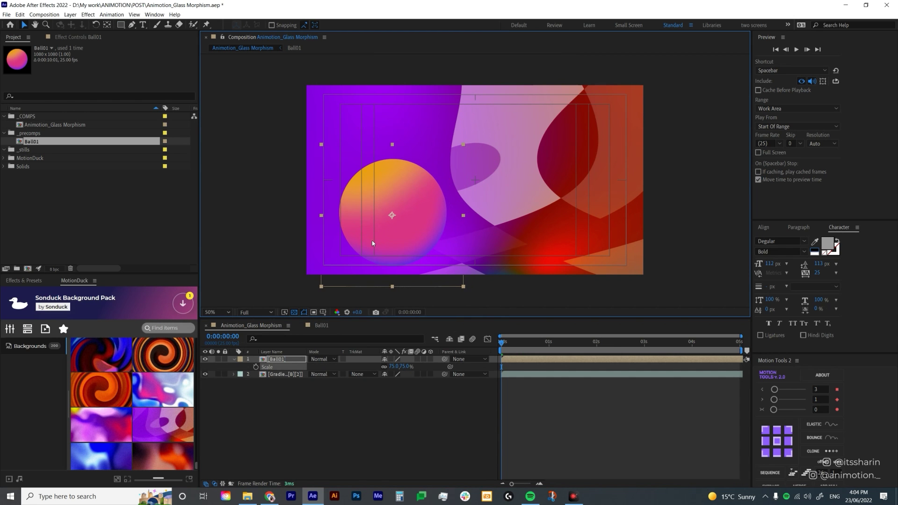
- Animate the Ball01 layer's position with the expression wiggle(0.5,100) and preview the motion
key(p)
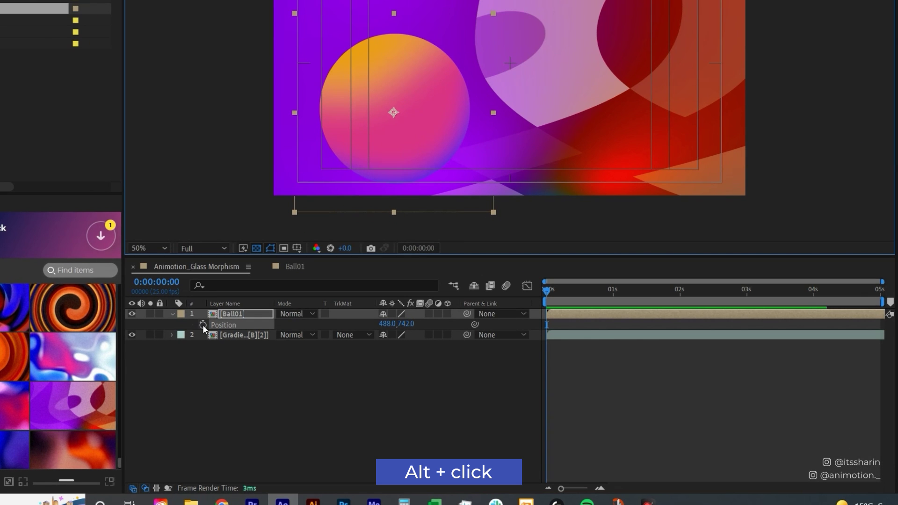
alt+click(203, 324)
text(wiggle)
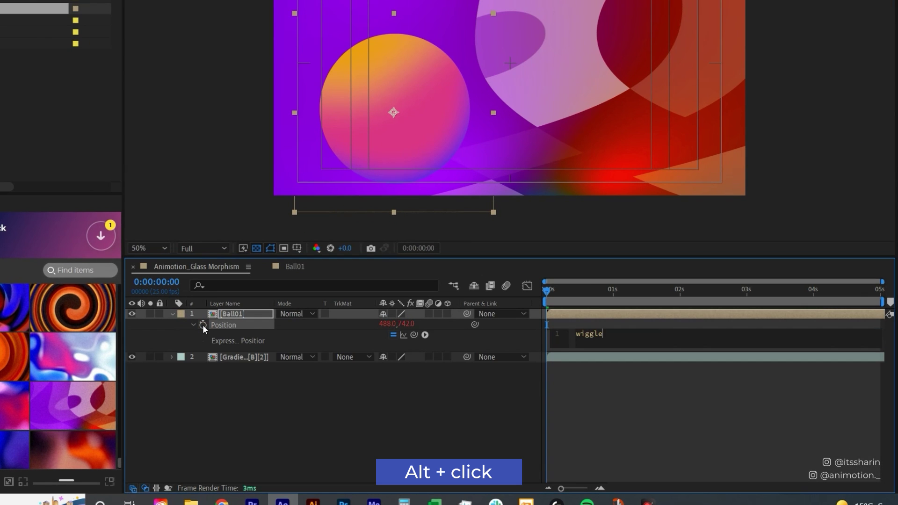
text((0.5,10)
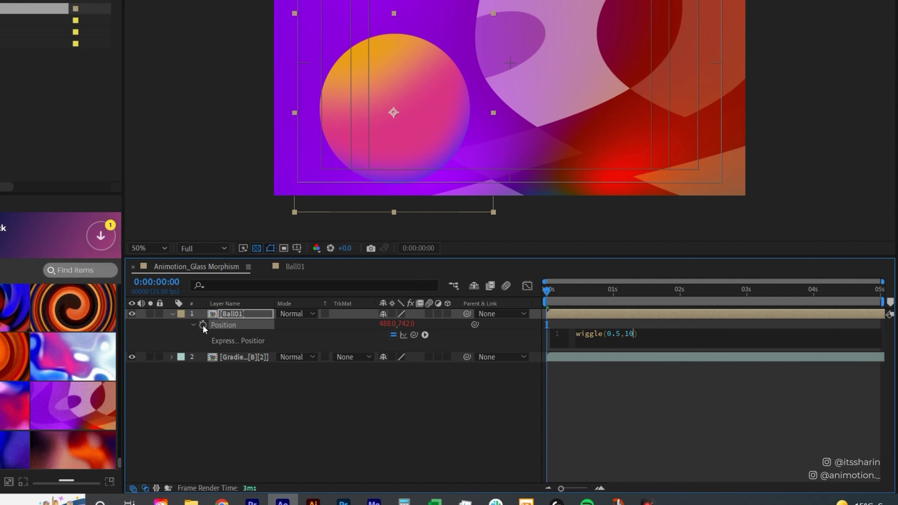
text(0)
click(311, 406)
drag(575, 293, 526, 322)
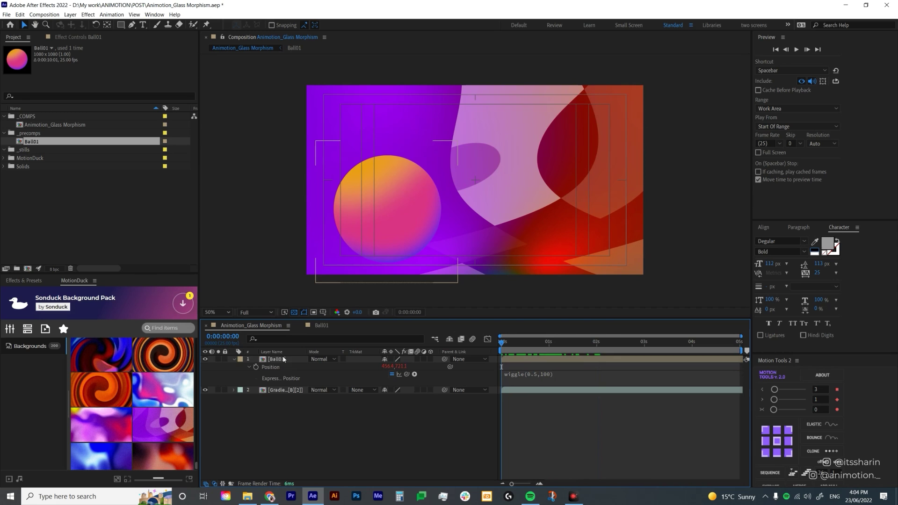
- Duplicate the Ball01 layer at 40% scale and place the copy near the composition's upper-right corner
click(284, 359)
key(ctrl+d)
key(s)
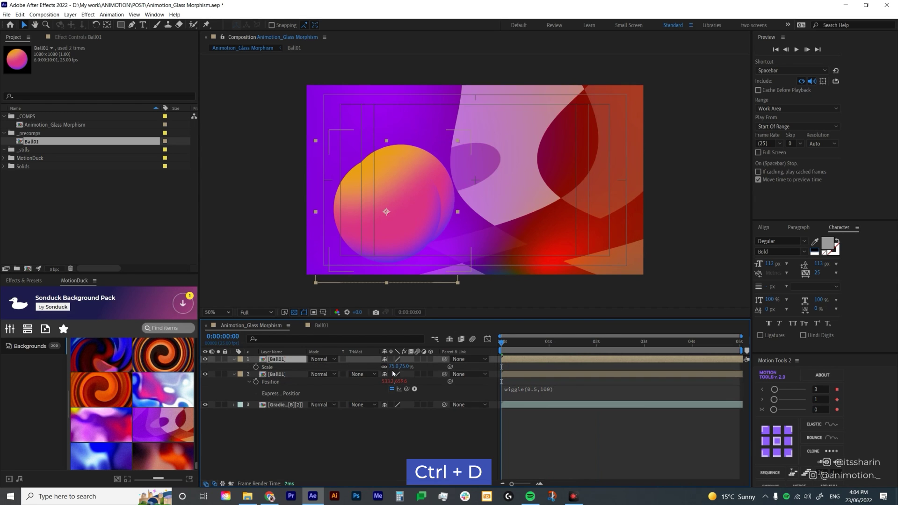
click(394, 367)
text(40)
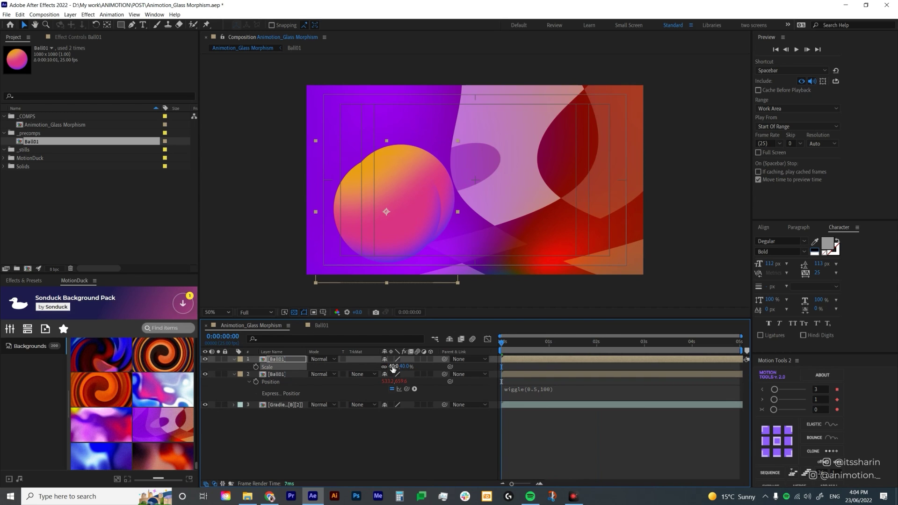
key(Return)
drag(384, 200, 583, 120)
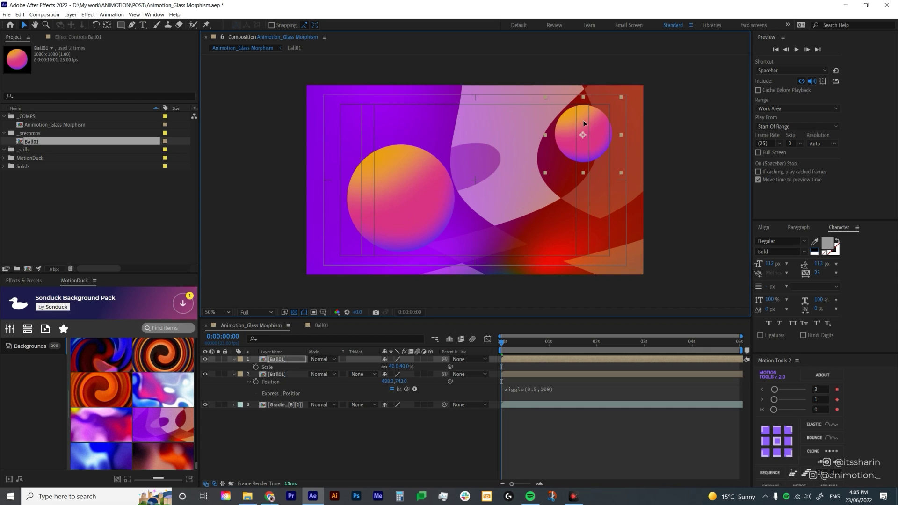
- Lock the two Ball01 layers and the gradient layer, and collapse their open properties
click(225, 374)
click(226, 358)
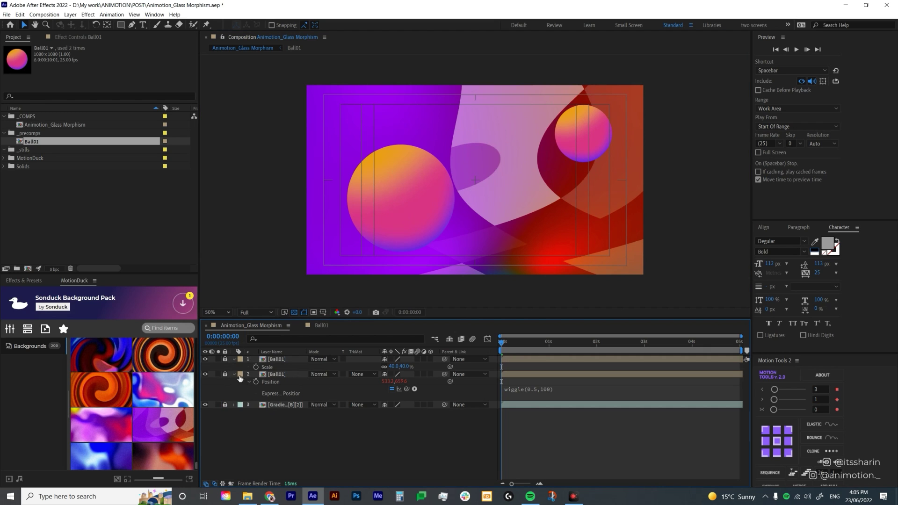
click(234, 359)
click(234, 366)
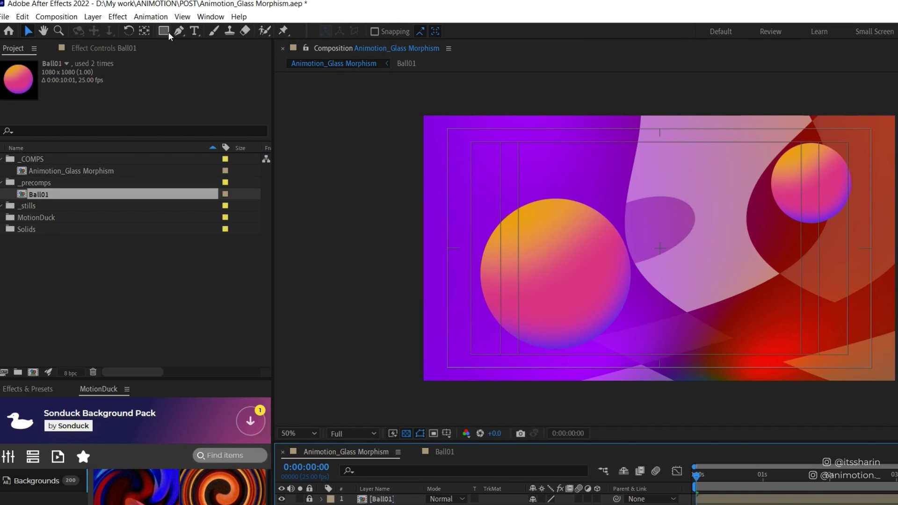
- Draw a large pink rectangle from the composition's centre with the Rectangle tool, using the Title/Action Safe guides for centring
click(164, 31)
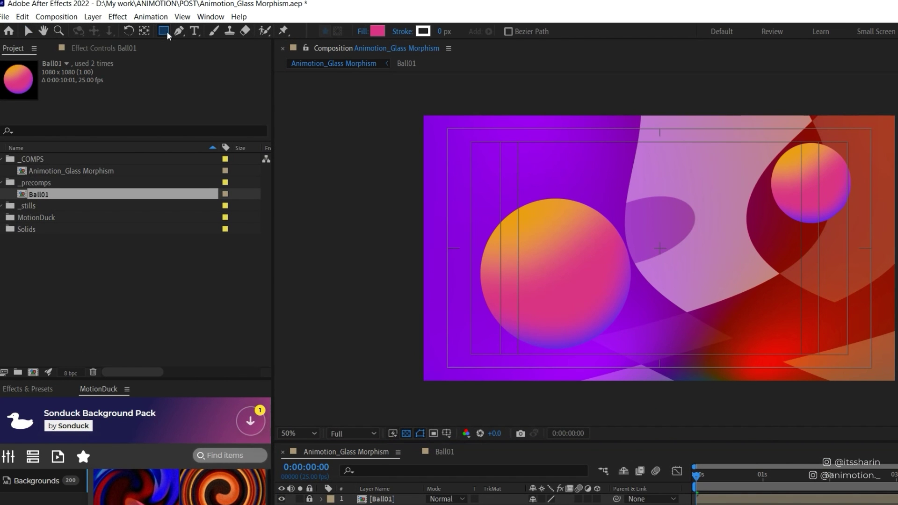
click(163, 32)
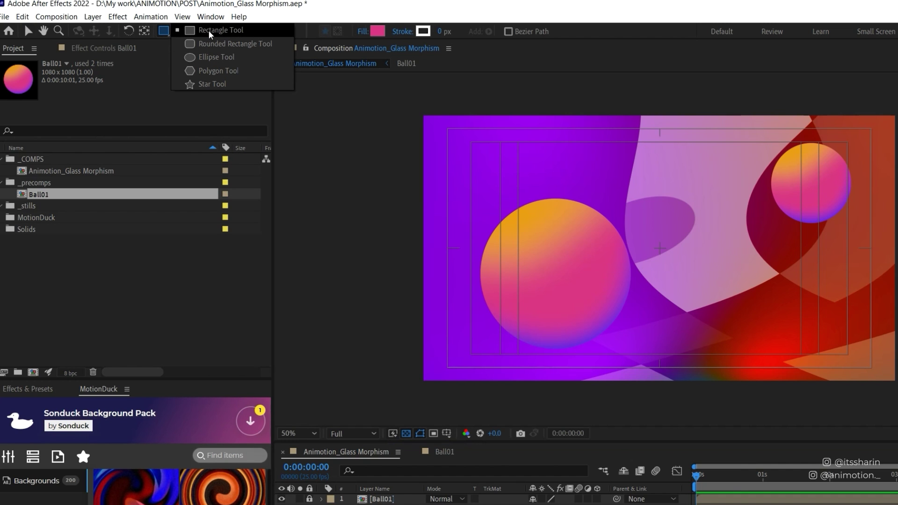
click(251, 30)
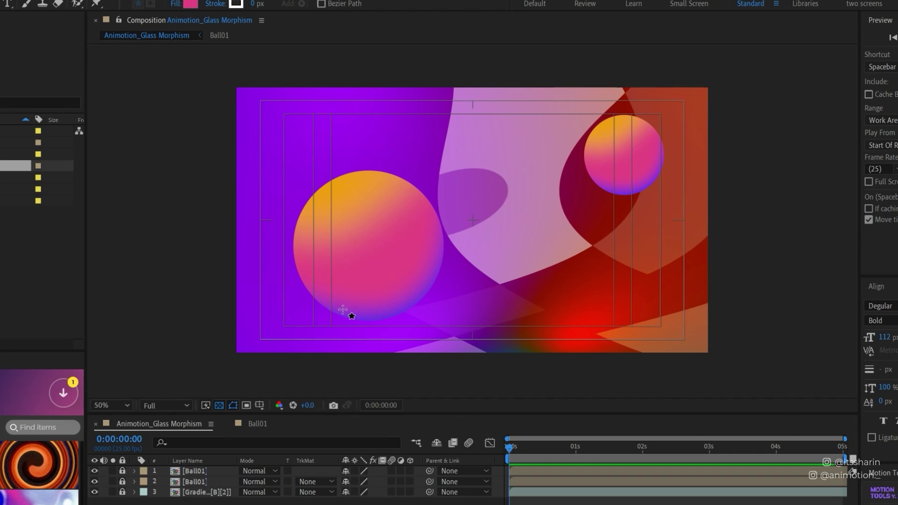
click(260, 408)
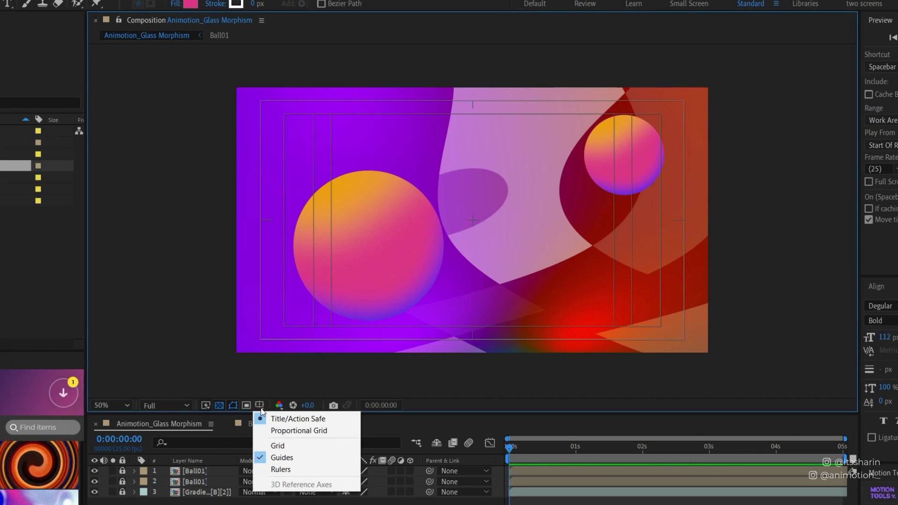
click(343, 417)
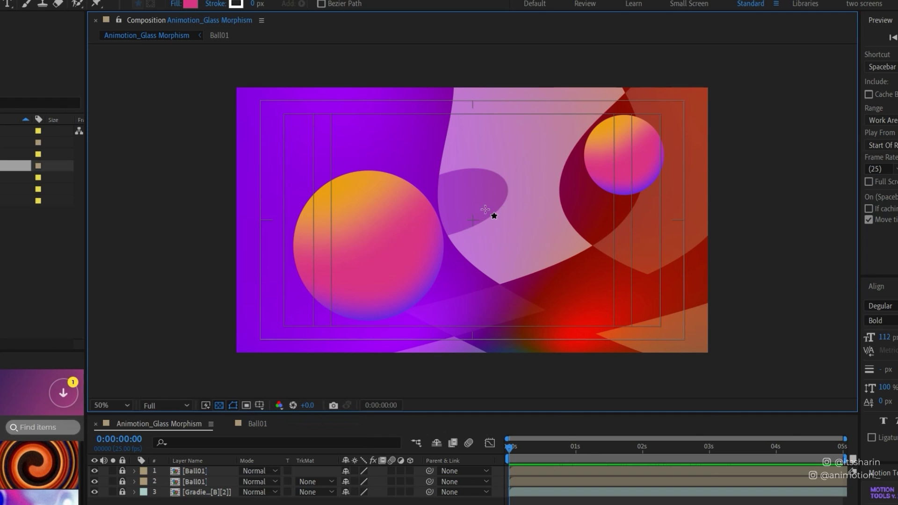
key(ctrl+alt)
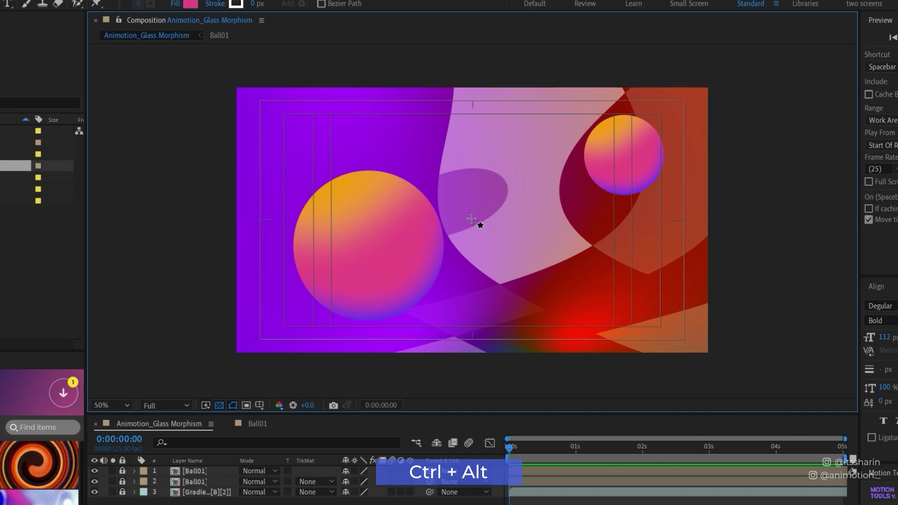
drag(472, 219, 349, 139)
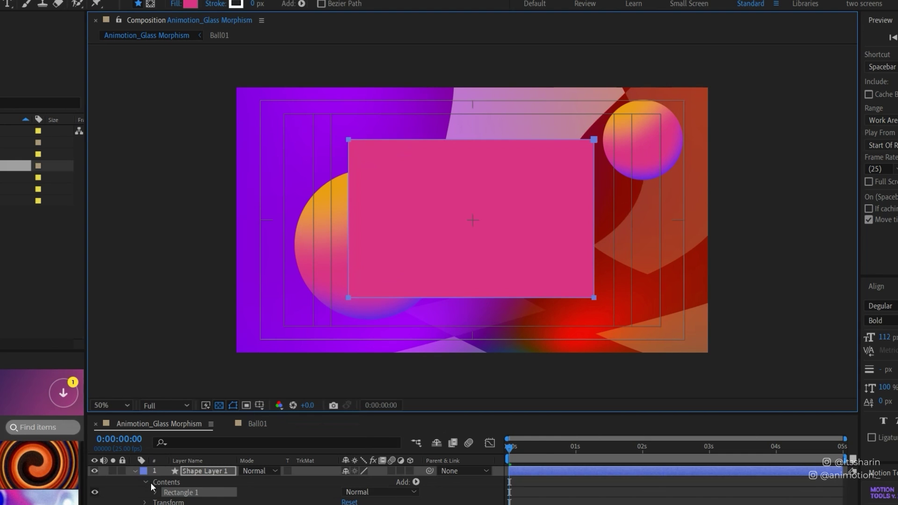
- Add Round Corners to the rectangle's shape layer and set the radius to 300
click(156, 493)
click(220, 471)
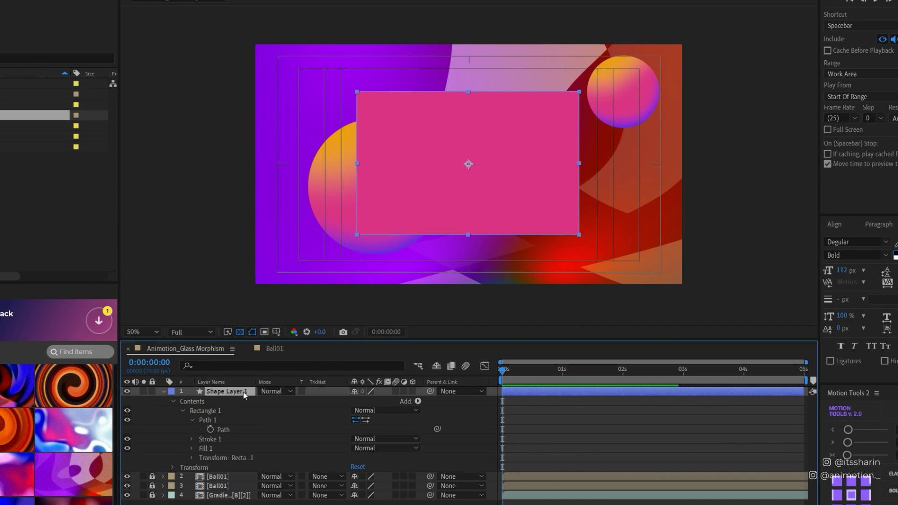
click(417, 402)
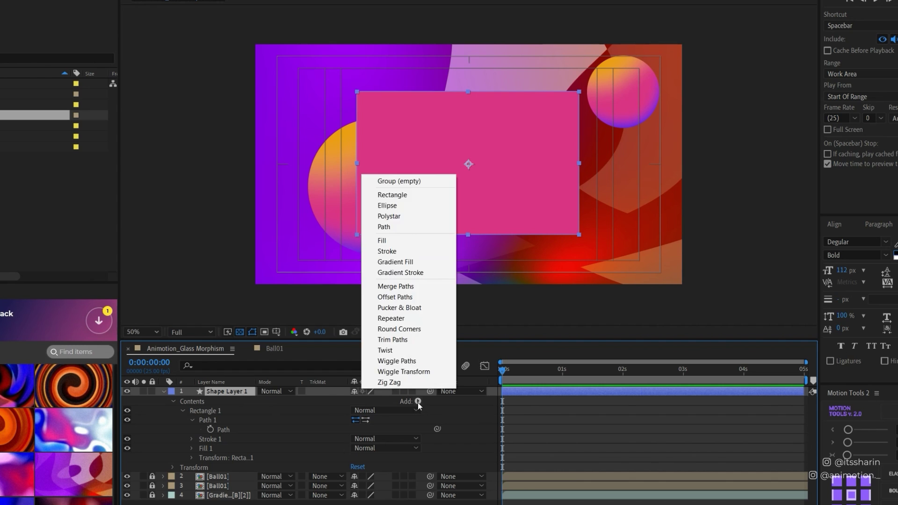
click(244, 391)
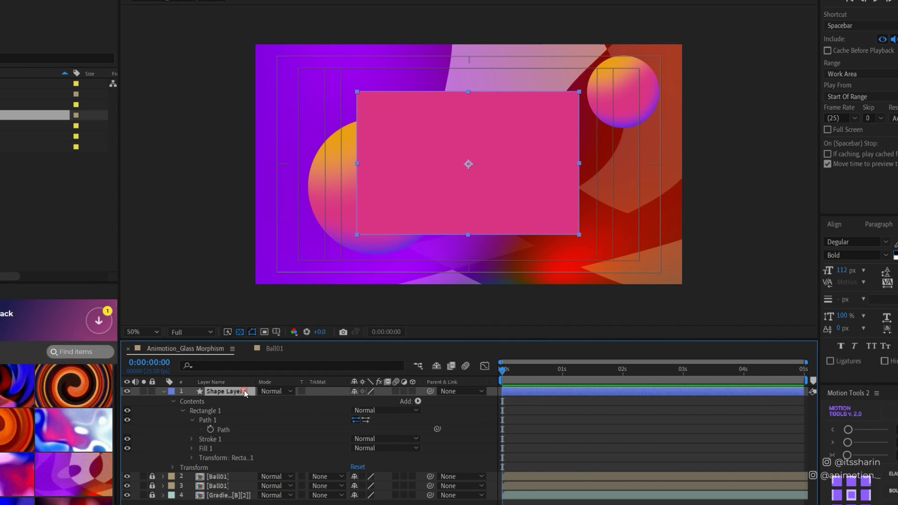
click(419, 402)
click(434, 328)
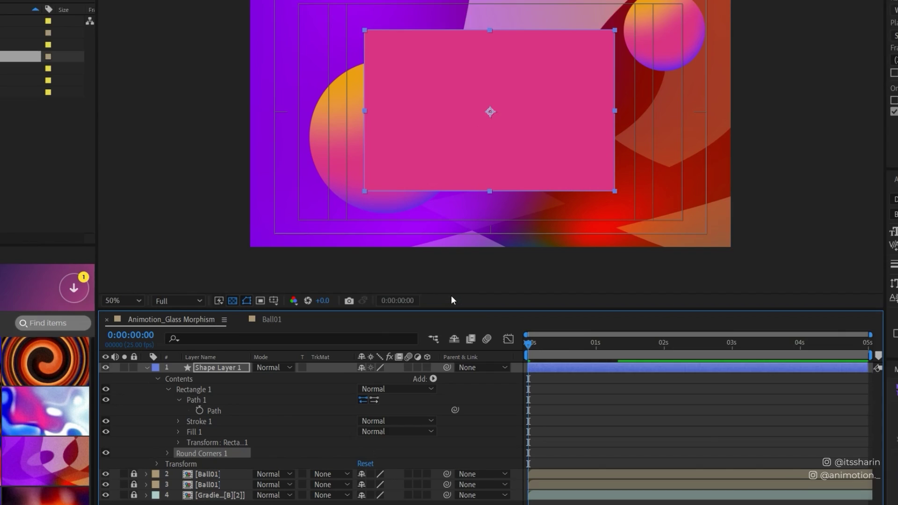
click(182, 468)
drag(357, 476, 494, 460)
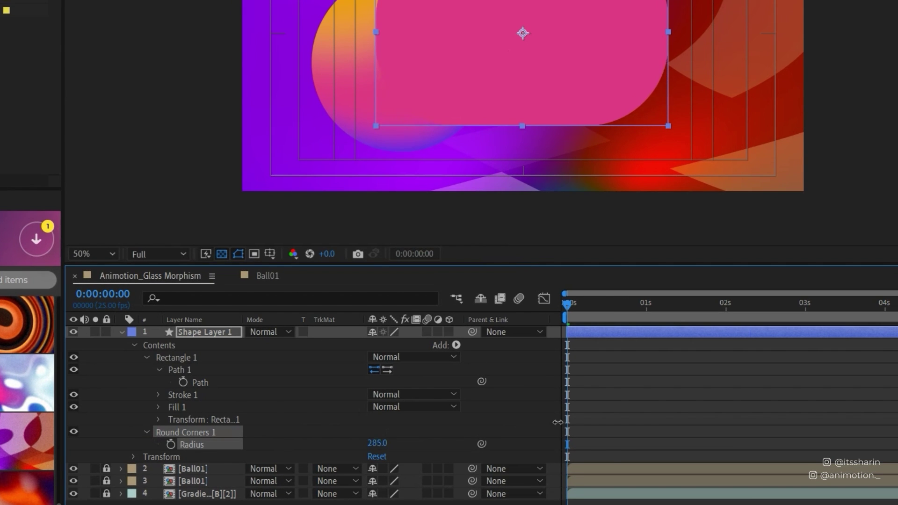
drag(558, 422, 779, 390)
drag(624, 394, 567, 430)
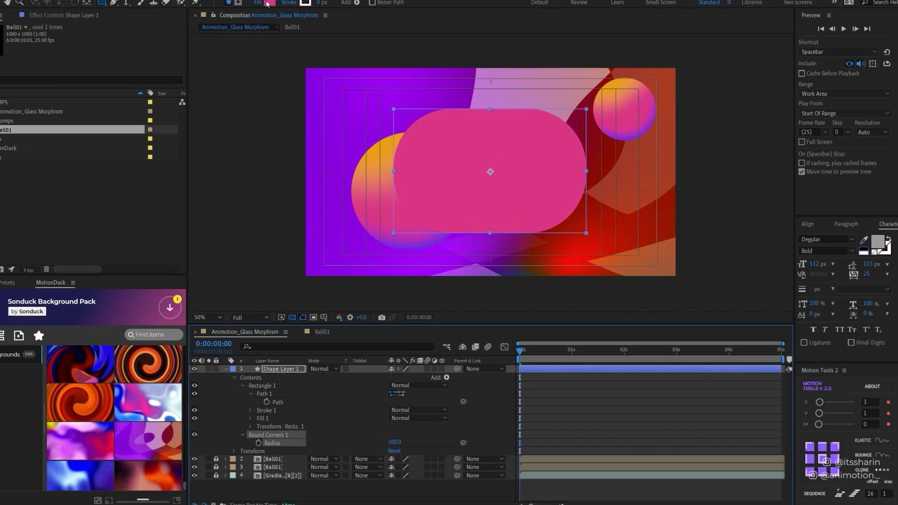
- Change the rounded rectangle's fill colour to white
click(272, 15)
drag(620, 288, 461, 257)
click(722, 282)
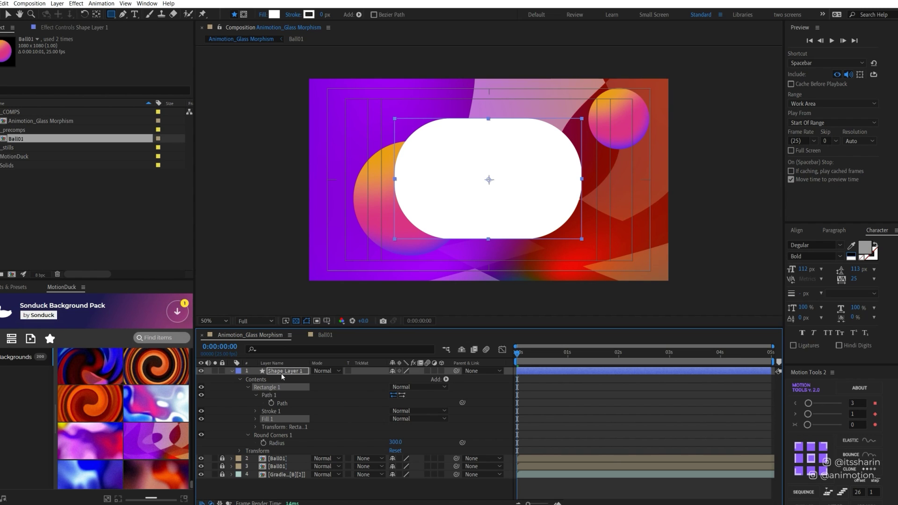
- Scale the white rounded rectangle up to 124%
key(s)
drag(416, 378, 427, 379)
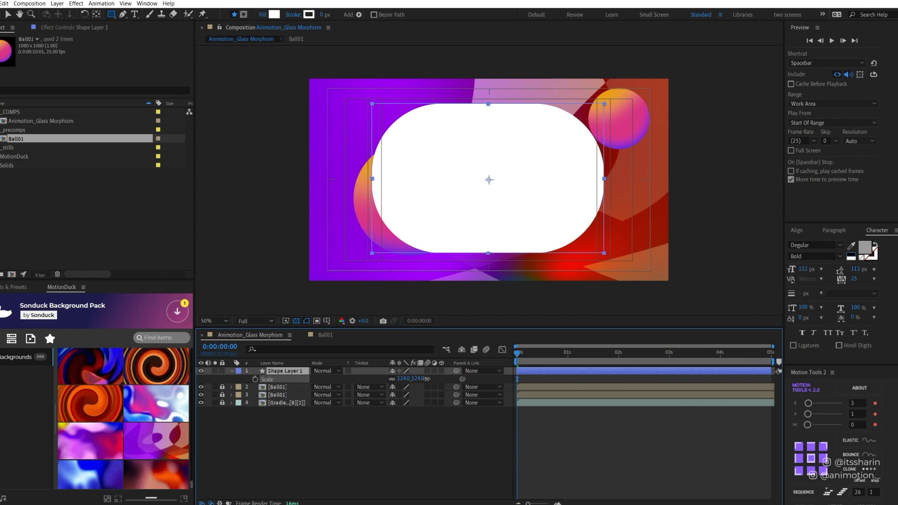
click(556, 425)
- Turn the shape layer into an adjustment layer and rename it GLASS
click(545, 371)
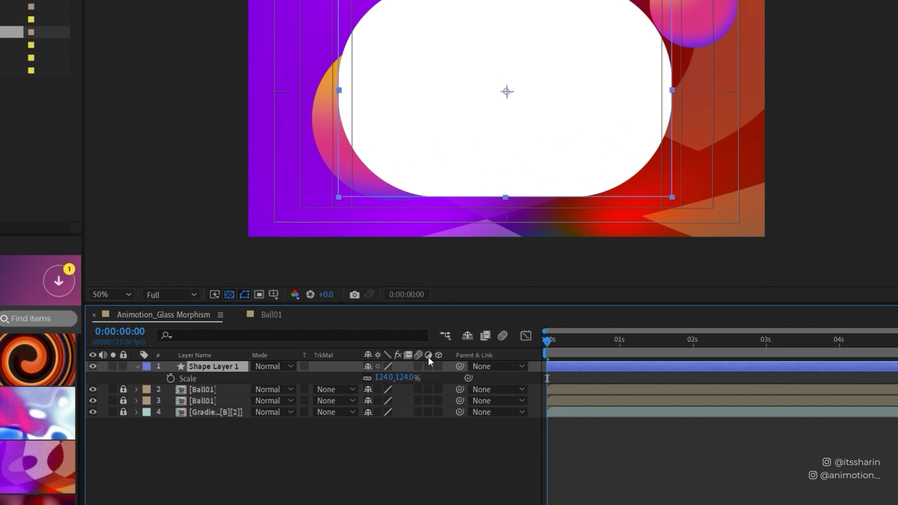
click(428, 366)
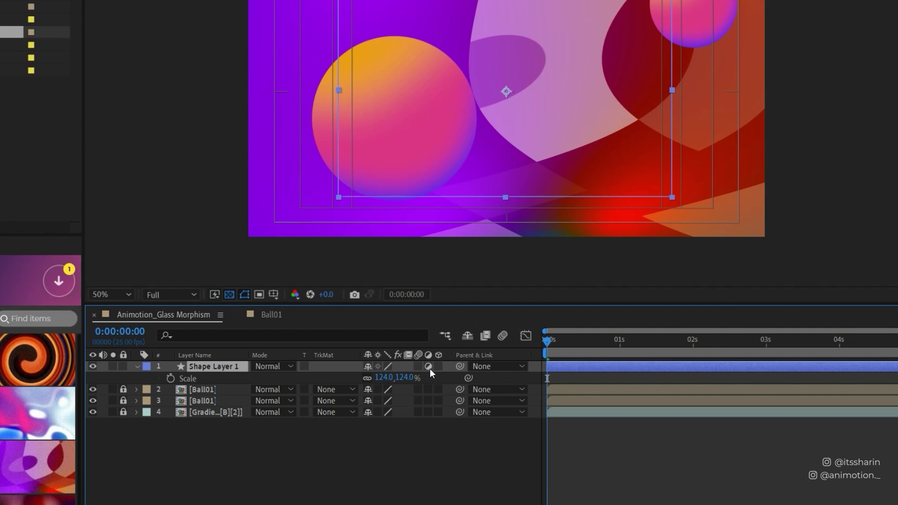
click(205, 368)
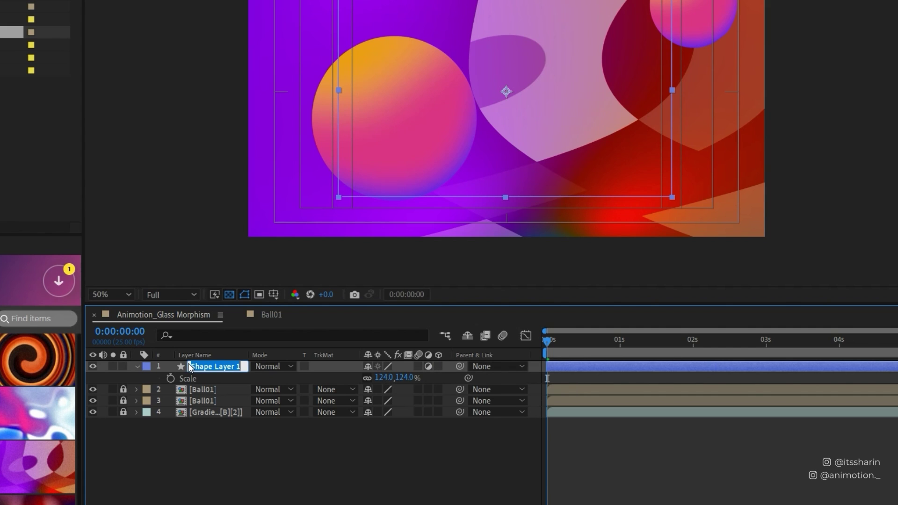
text(GLASS)
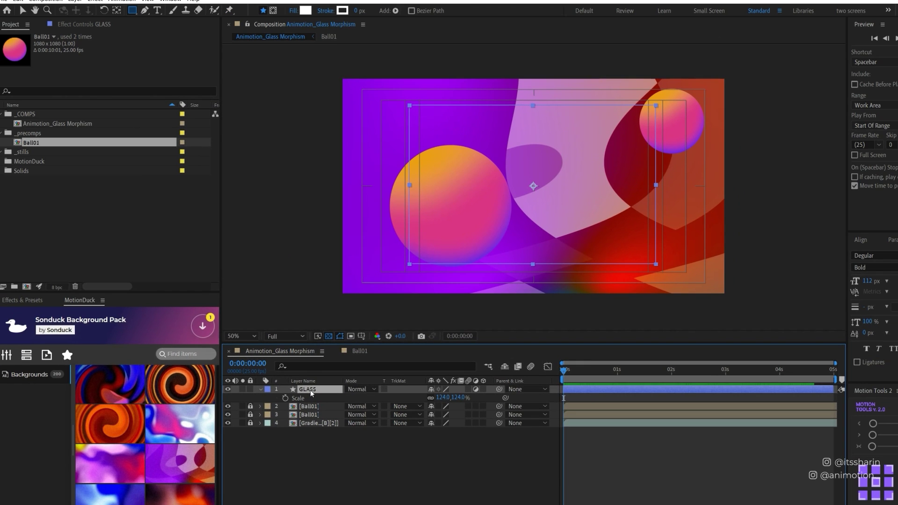
- Apply a Gaussian Blur effect to the GLASS layer with a blurriness of 60
key(ctrl+space)
text(blur)
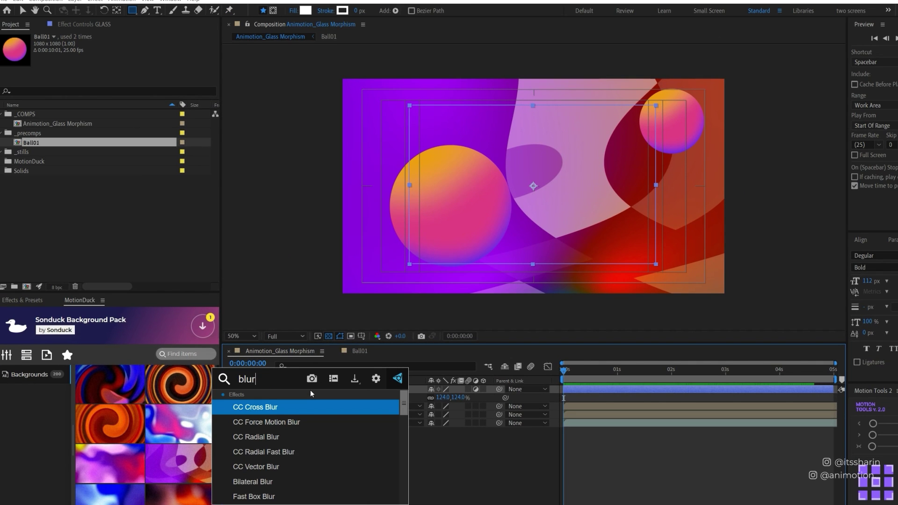
scroll(283, 468, down, 1)
scroll(282, 468, down, 1)
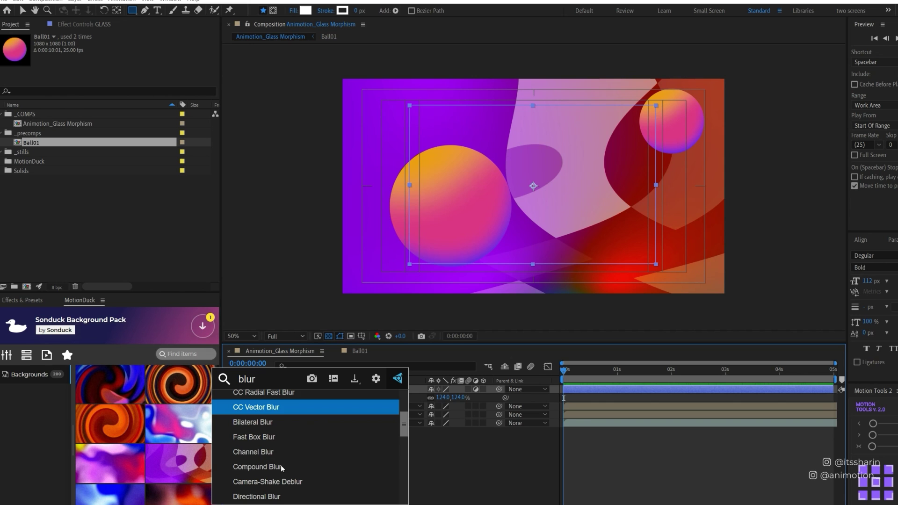
scroll(282, 468, down, 2)
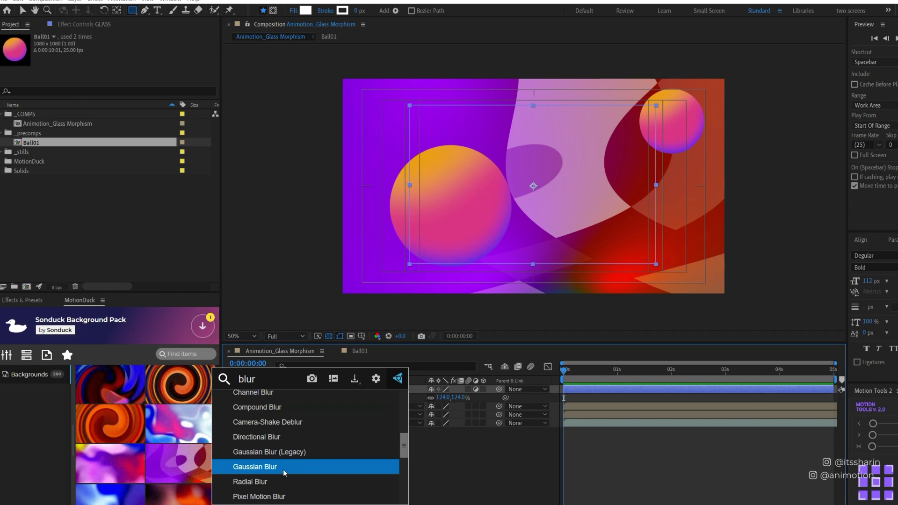
click(255, 467)
click(117, 54)
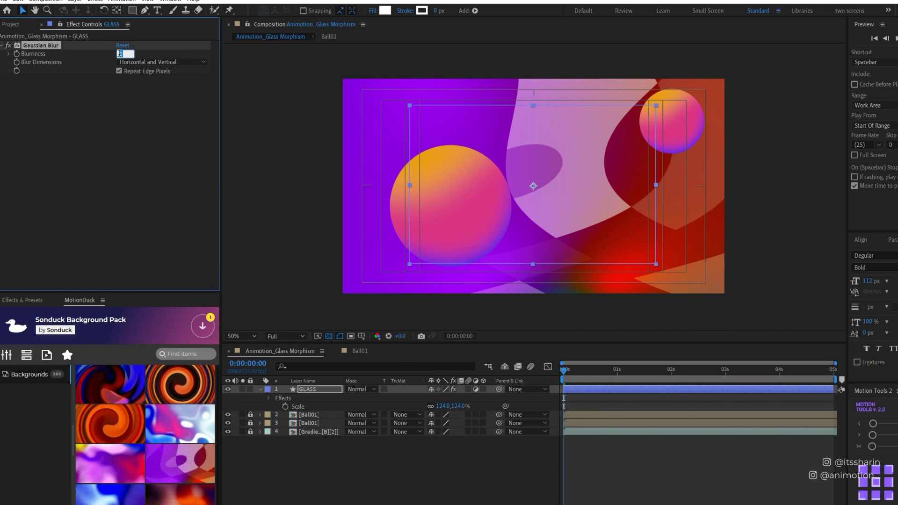
text(60)
key(Return)
click(458, 473)
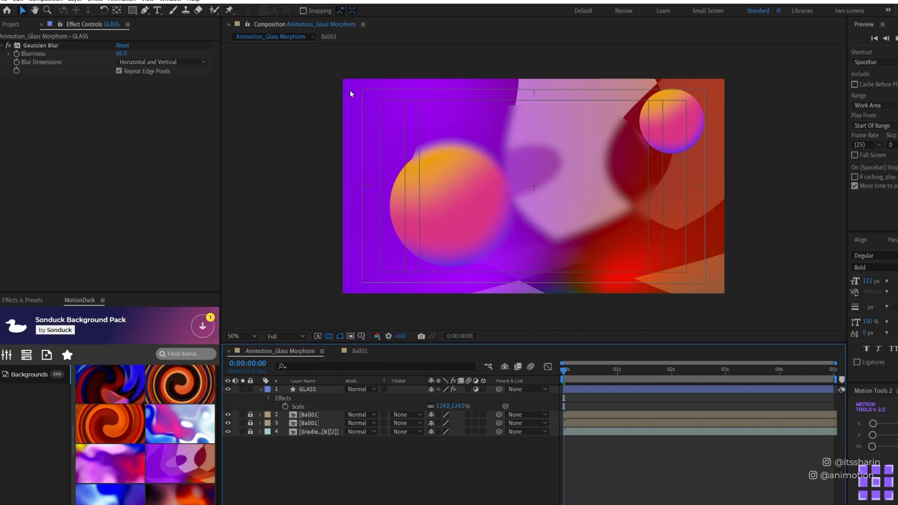
- Apply an Add Grain effect to the GLASS layer
click(324, 391)
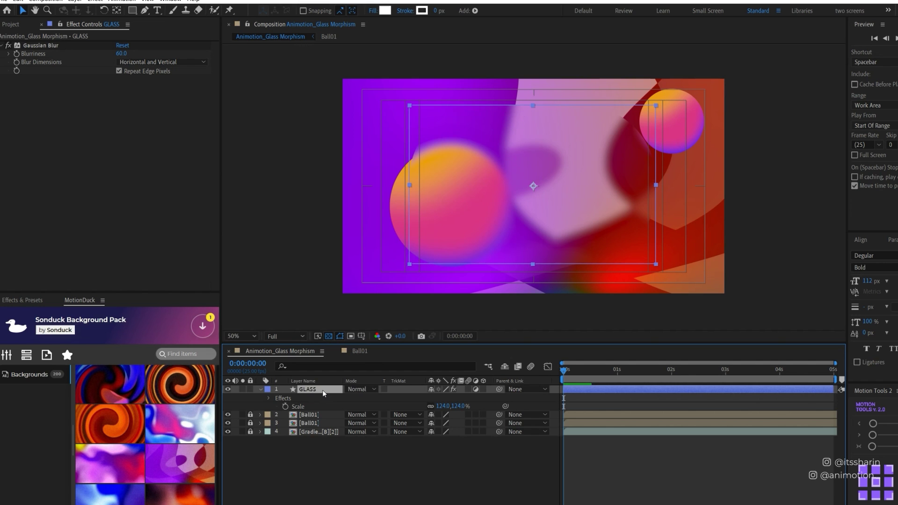
key(ctrl+space)
text(add)
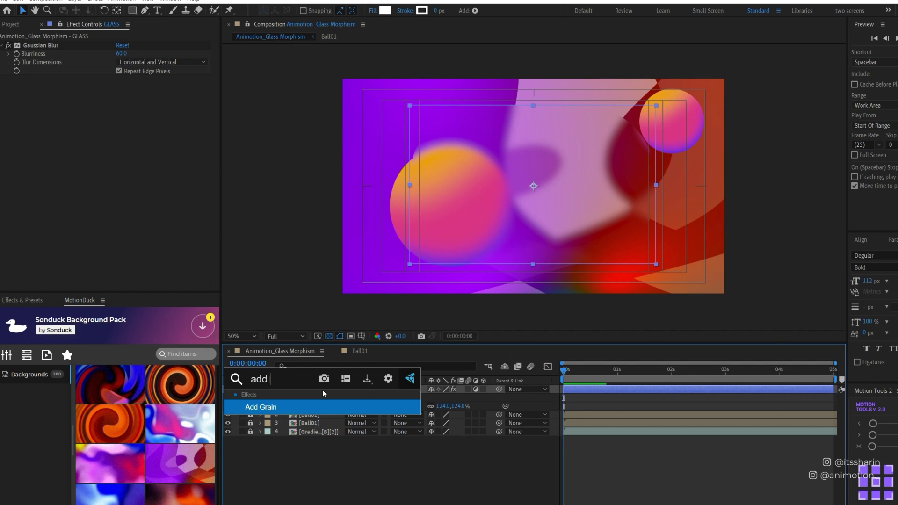
key(Return)
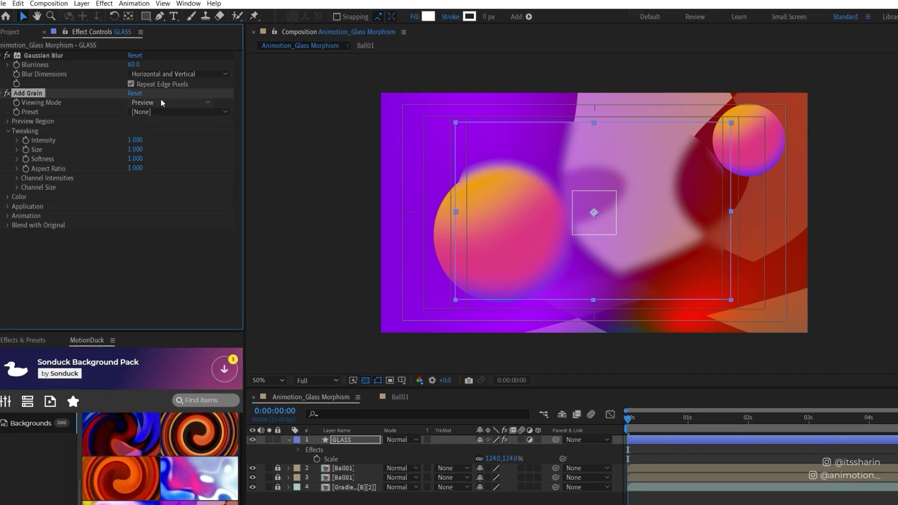
- Set the Add Grain viewing mode to Final Output and the grain size to 0.5
click(149, 88)
click(196, 162)
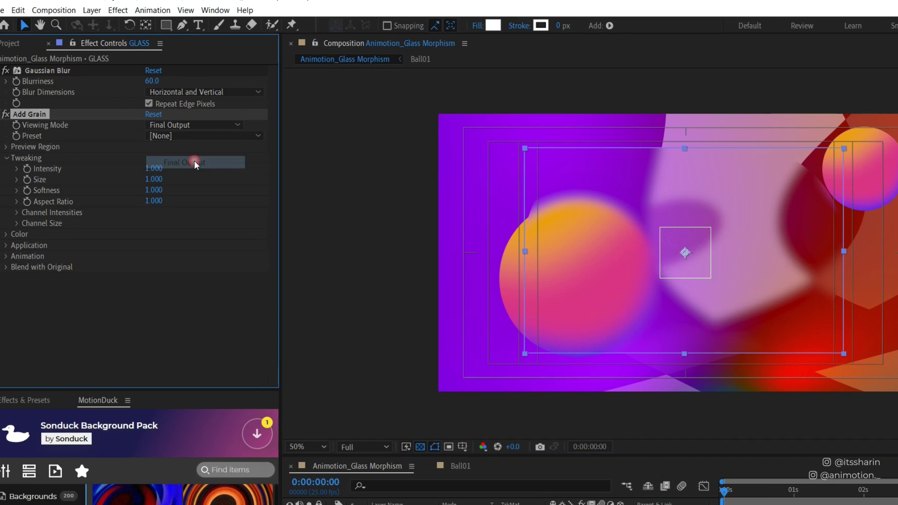
click(153, 180)
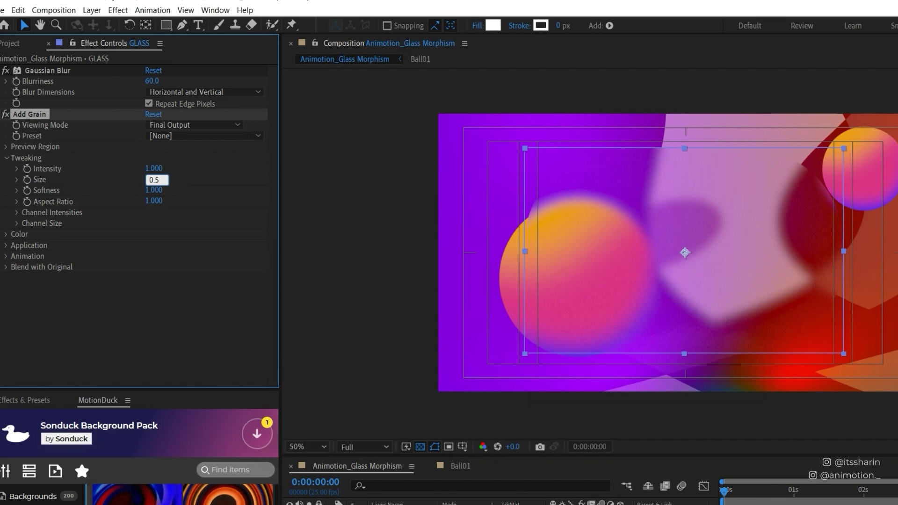
key(Return)
scroll(686, 253, up, 2)
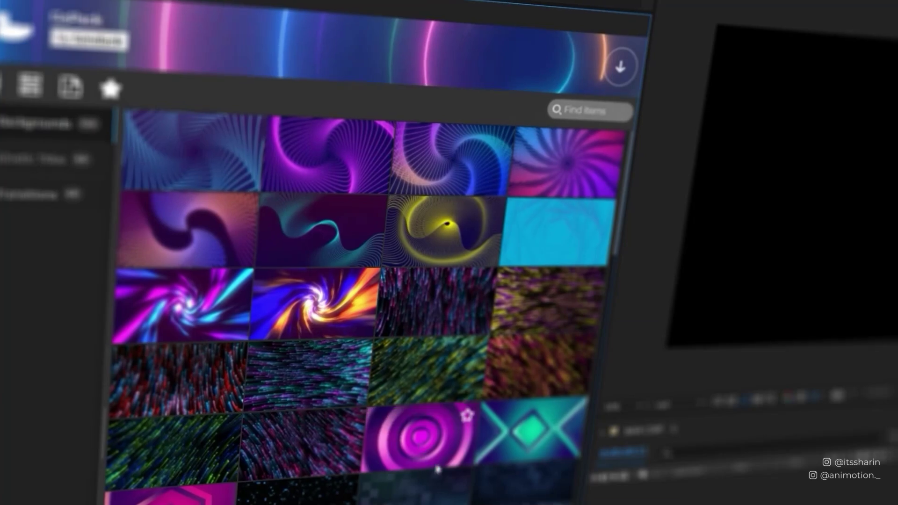
scroll(443, 383, down, 6)
scroll(442, 383, down, 15)
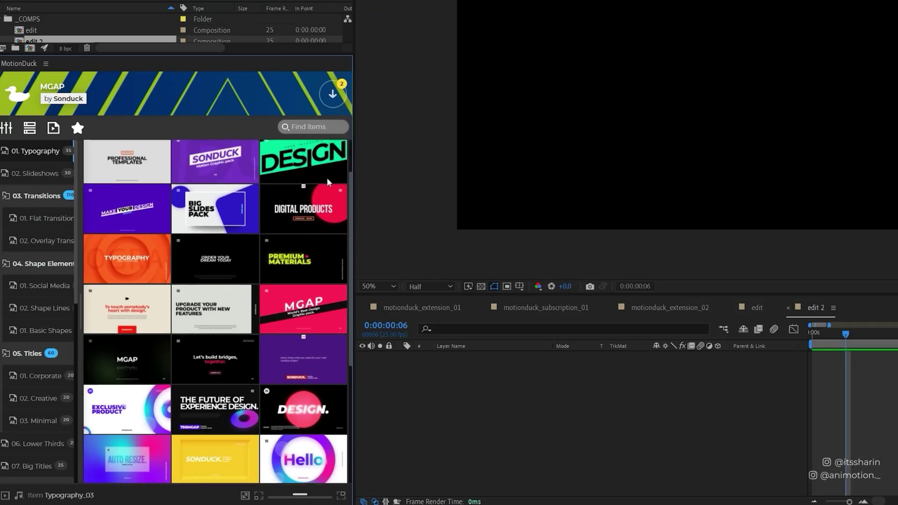
scroll(309, 234, down, 4)
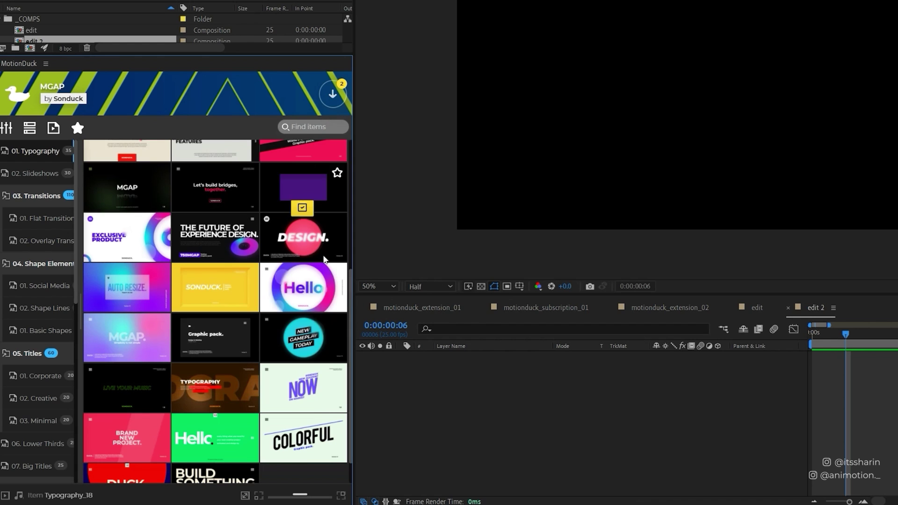
click(302, 299)
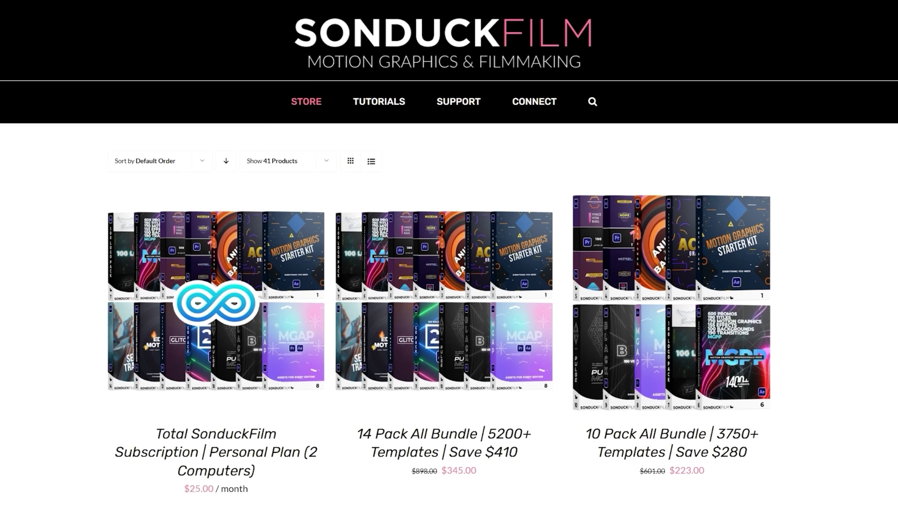
scroll(449, 253, down, 5)
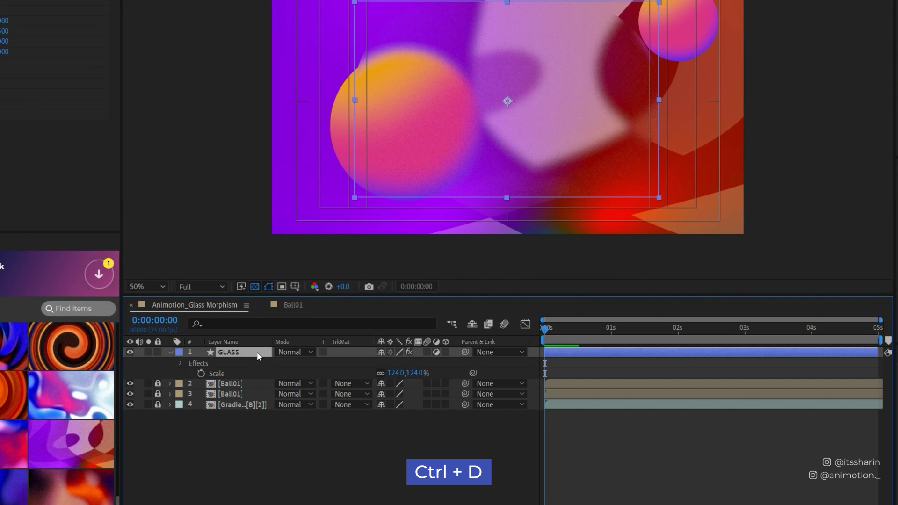
- Duplicate the GLASS layer and rename the copy STROKE
key(ctrl+d)
key(Return)
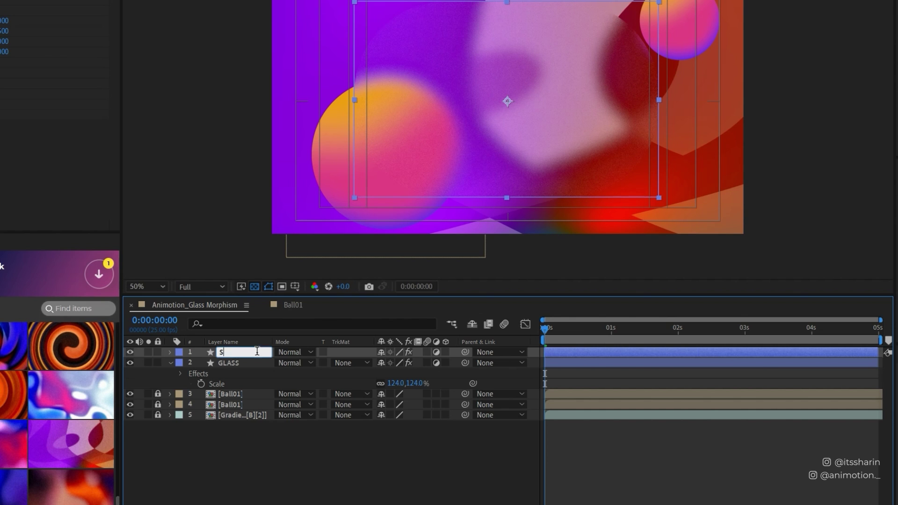
text(STROKE)
key(Return)
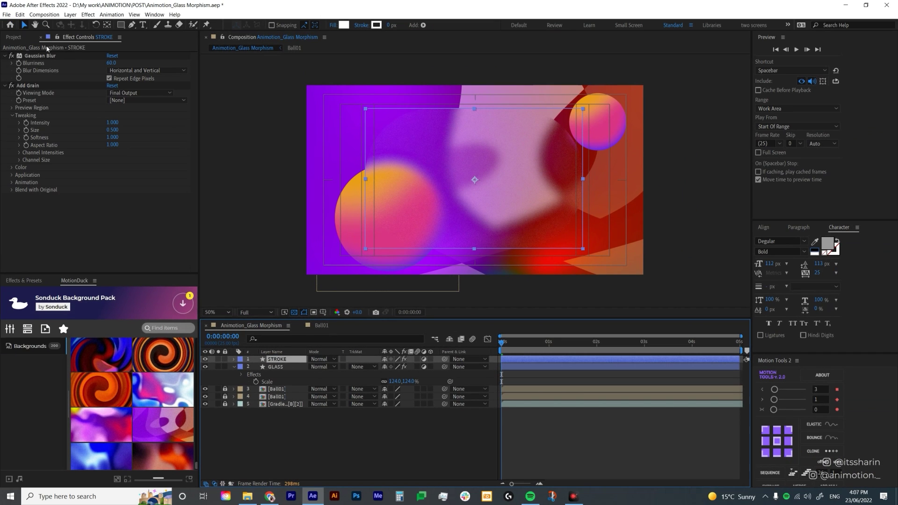
- Delete the Gaussian Blur and Add Grain effects from the STROKE layer and turn off its adjustment layer switch
click(49, 56)
key(ctrl+a)
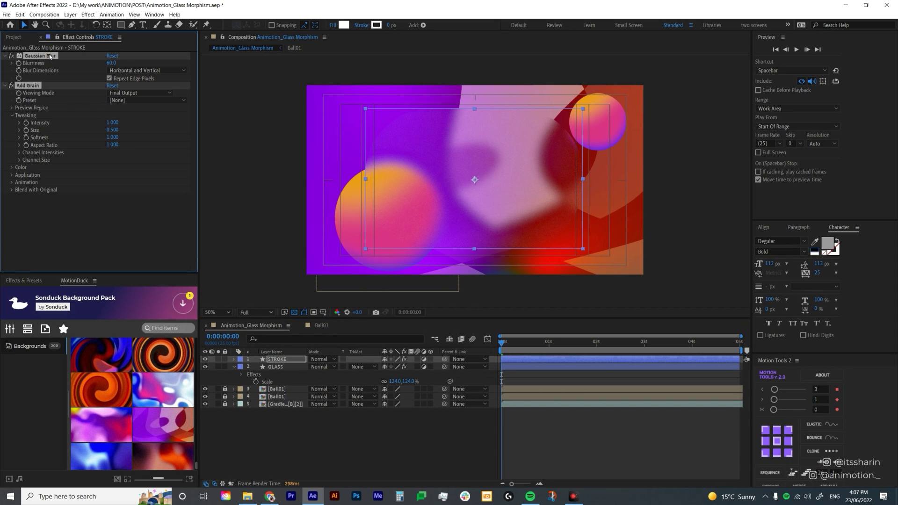
key(Delete)
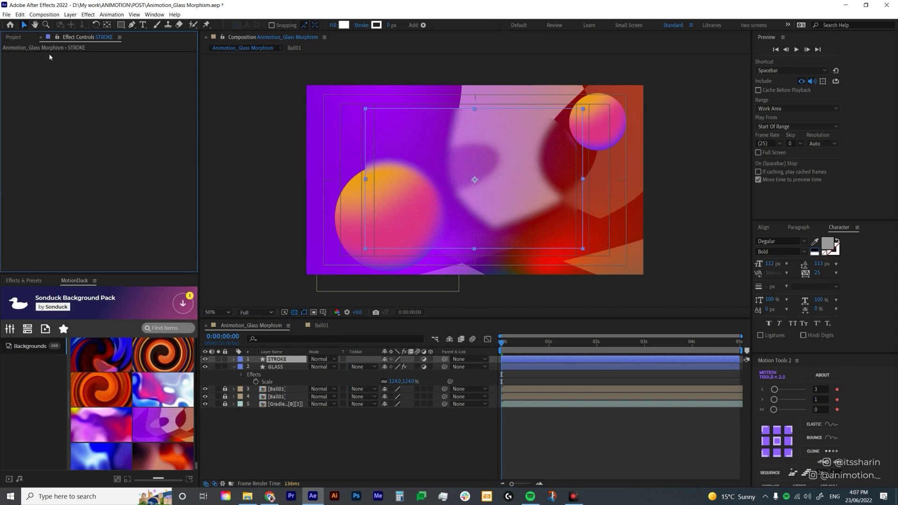
click(424, 359)
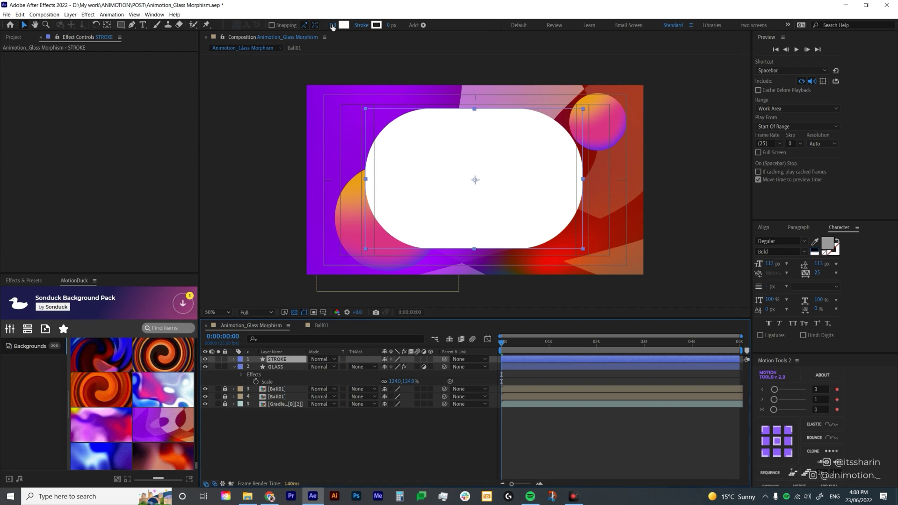
- Set the STROKE layer's stroke width to 5 px
click(391, 25)
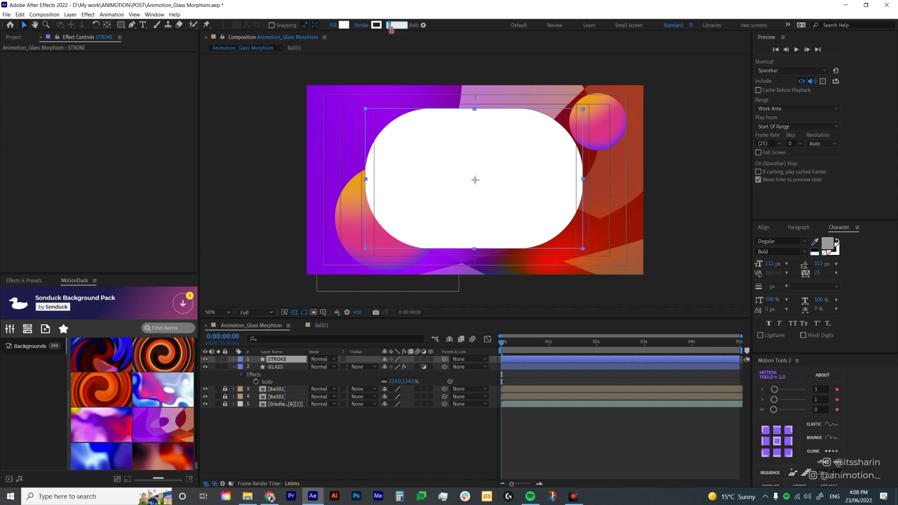
key(Up)
key(Up)
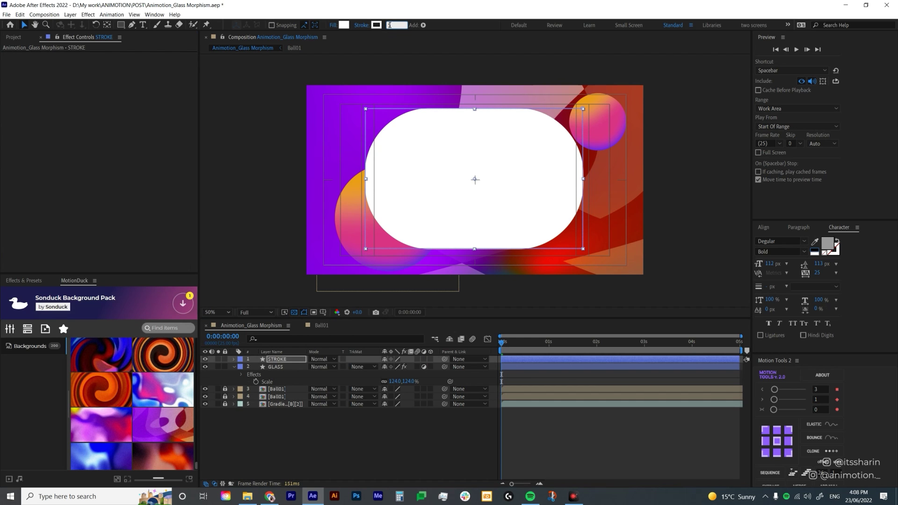
key(Return)
- Set the fill of the STROKE layer's rounded rectangle to None, keeping only its outline
click(333, 26)
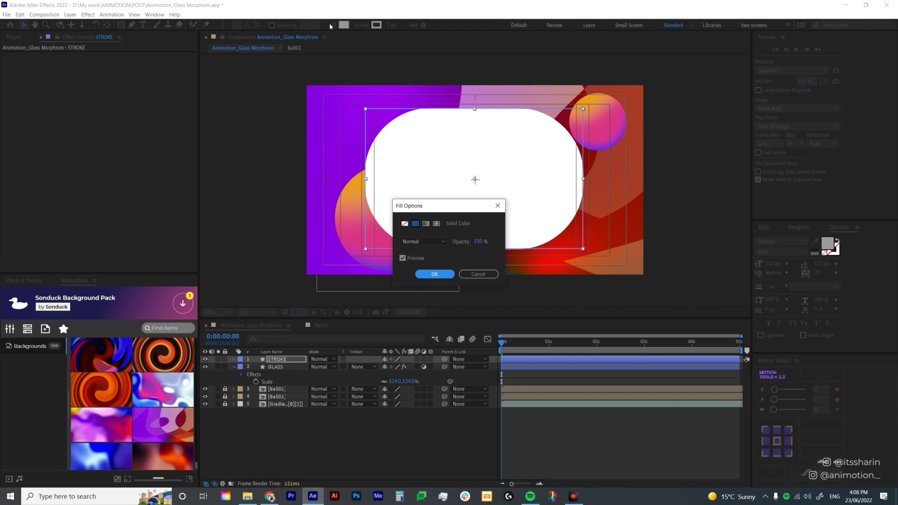
click(405, 224)
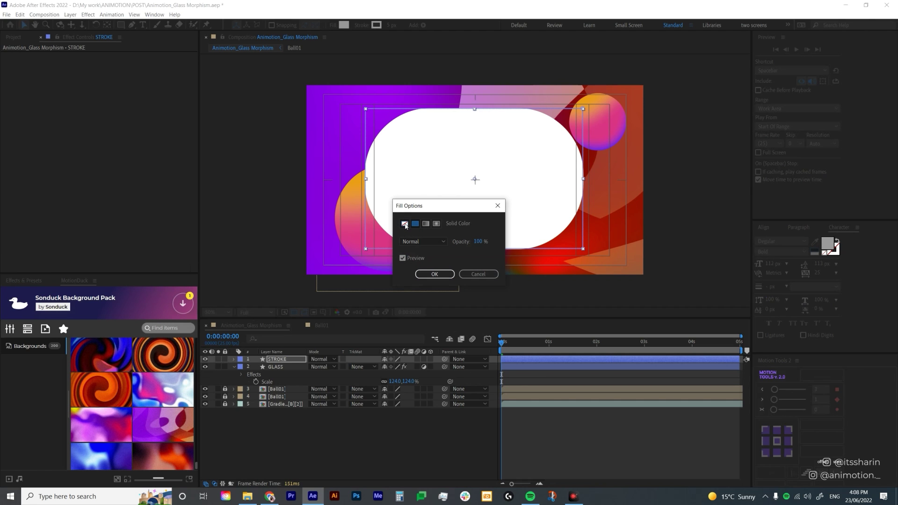
click(435, 274)
click(563, 109)
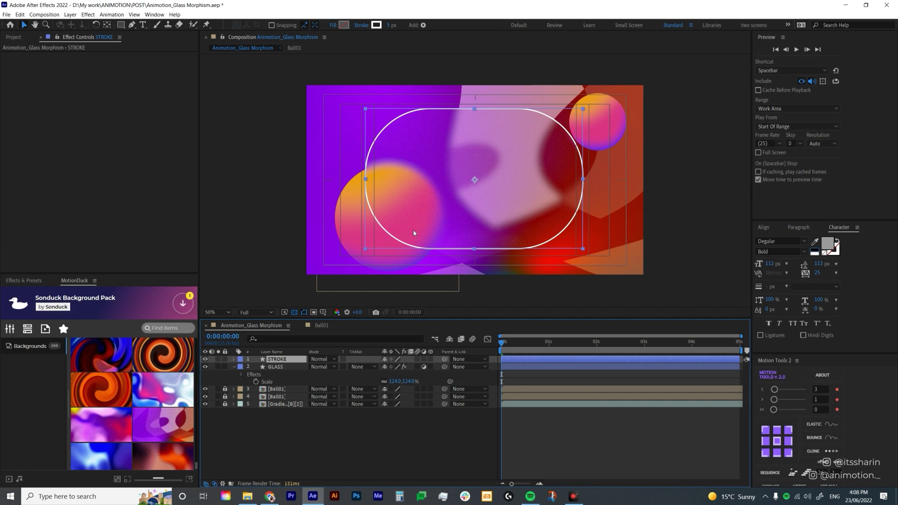
- Set the outline's stroke width to 2 px and deselect the STROKE layer
click(389, 25)
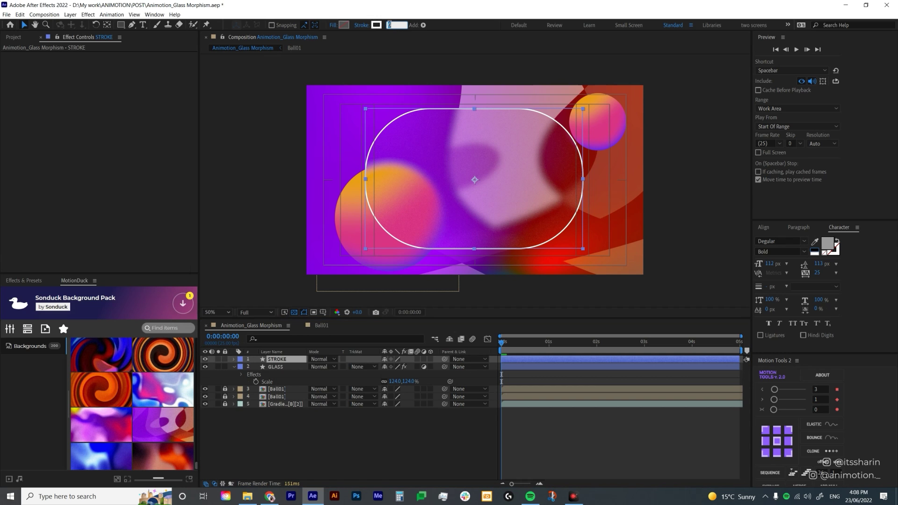
text(2)
key(Return)
click(413, 464)
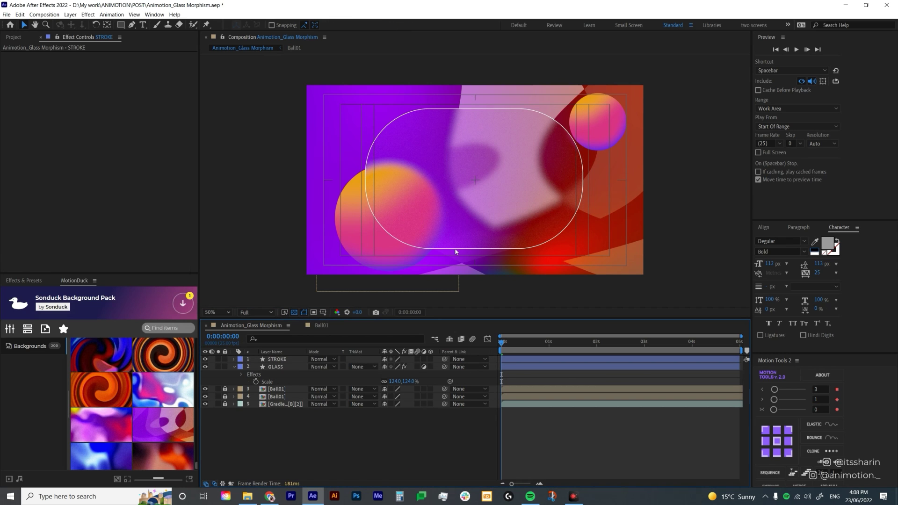
- Lower the STROKE layer's opacity to 40%
click(283, 359)
key(t)
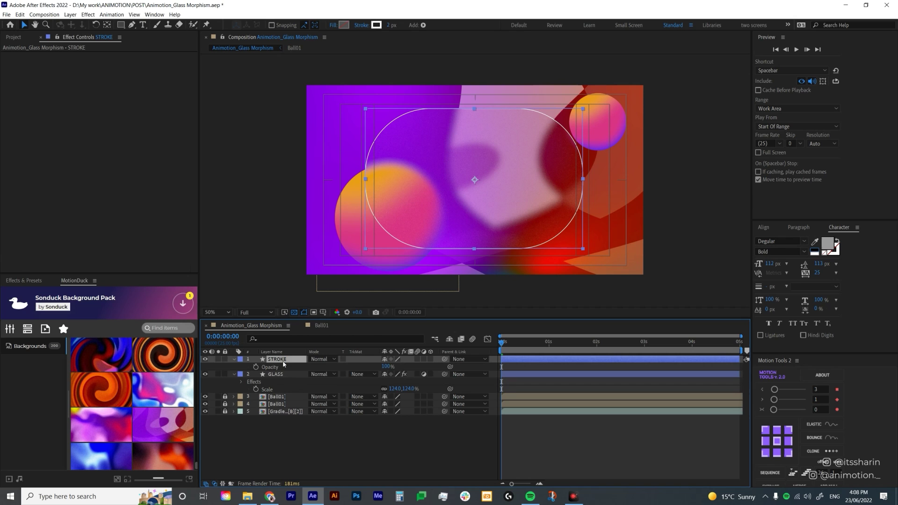
click(387, 366)
text(50)
key(Return)
click(378, 365)
click(384, 367)
text(40)
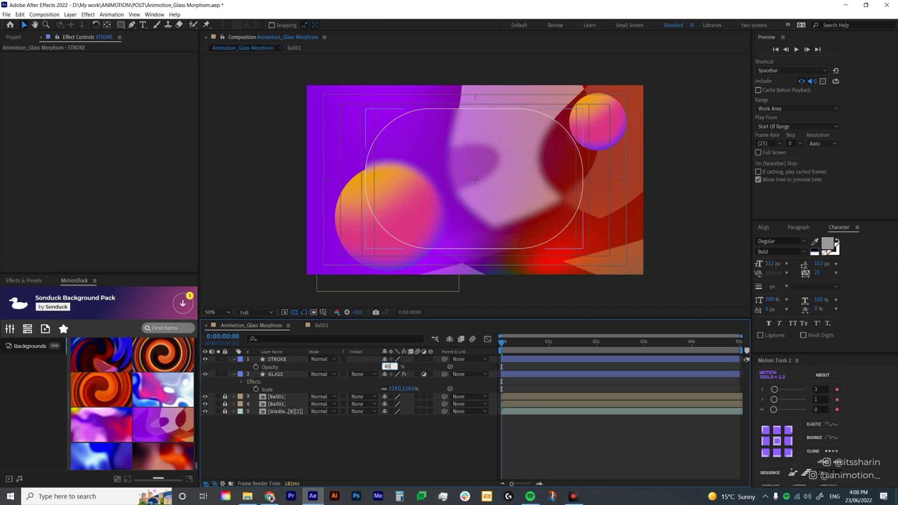
key(Return)
- Apply a Gradient Ramp effect to the STROKE layer
click(293, 361)
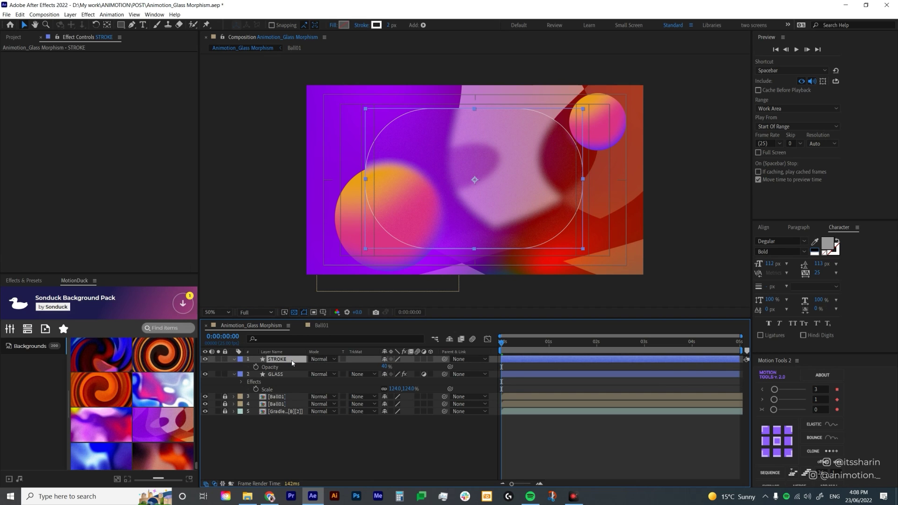
key(ctrl+space)
text(gradu)
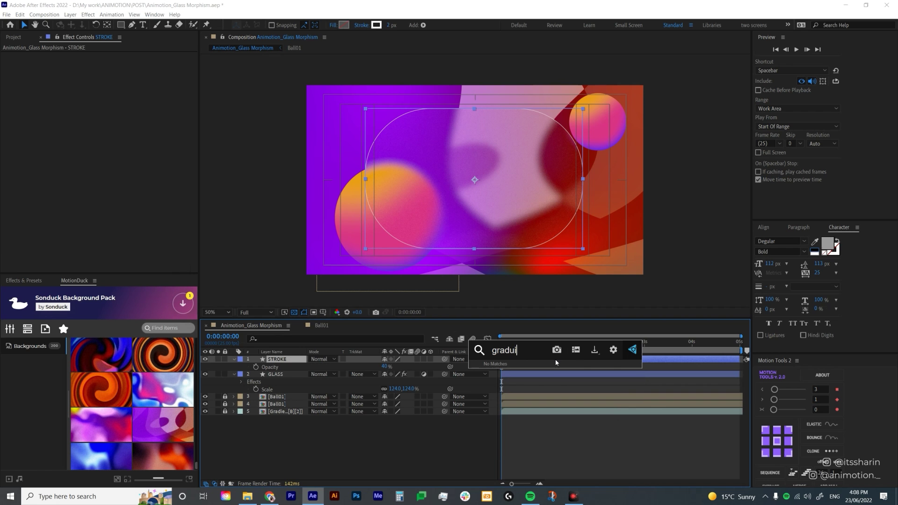
key(BackSpace)
key(Down)
key(Return)
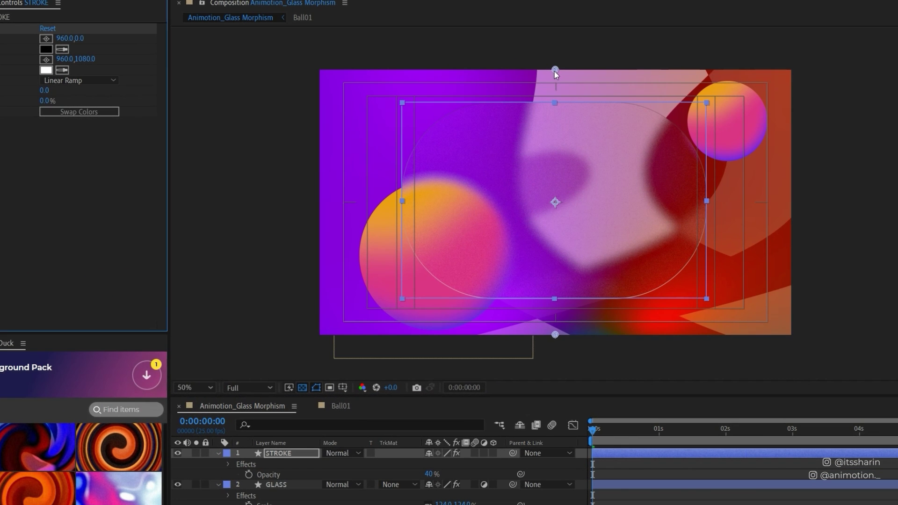
- Place the ramp's start at about 488,190 and its end at about 1468,858, and swap the start and end colours
drag(555, 70, 439, 116)
drag(555, 335, 680, 281)
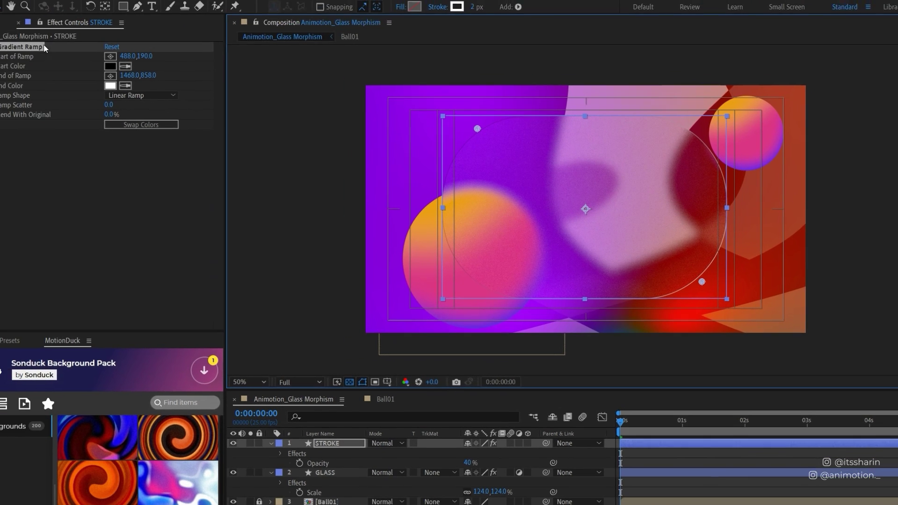
click(187, 134)
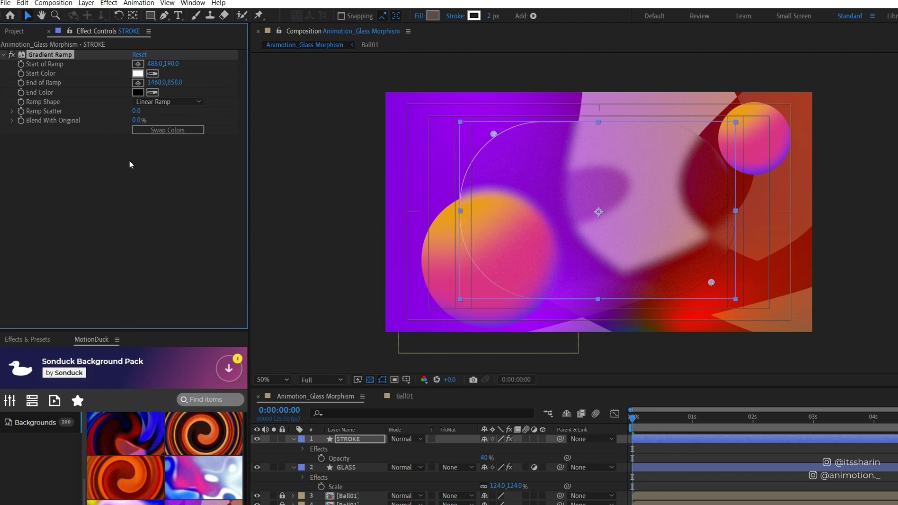
- Change the Gradient Ramp's end colour to mid grey, RGB 124, 124, 124
click(137, 92)
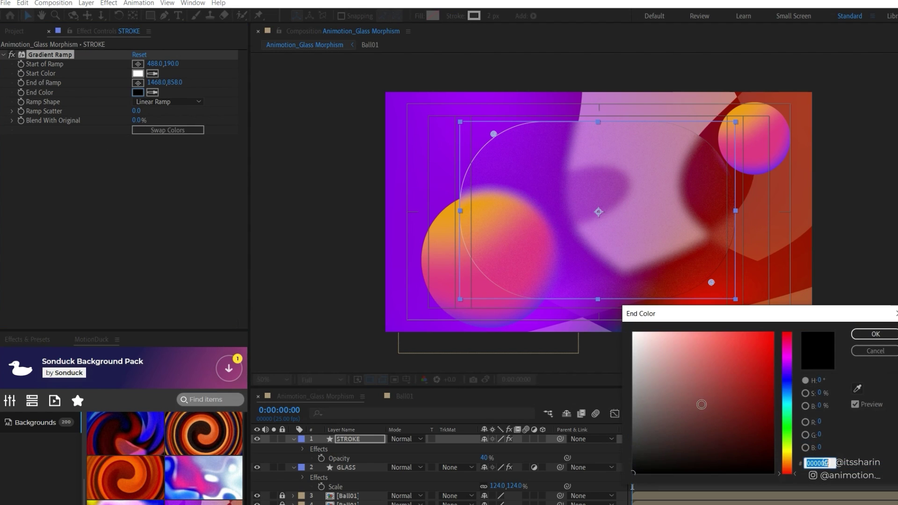
mouse_move(701, 404)
mouse_down()
mouse_move(607, 416)
mouse_move(591, 404)
mouse_up()
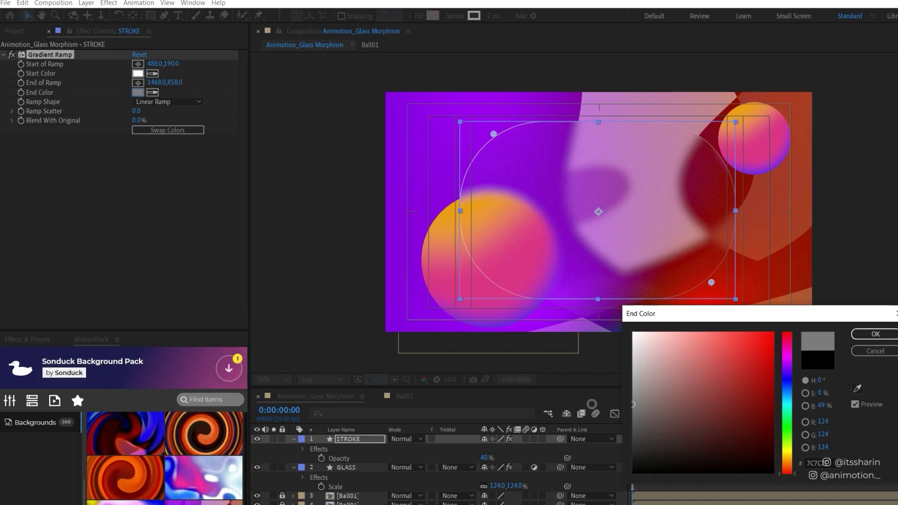
click(875, 334)
click(653, 234)
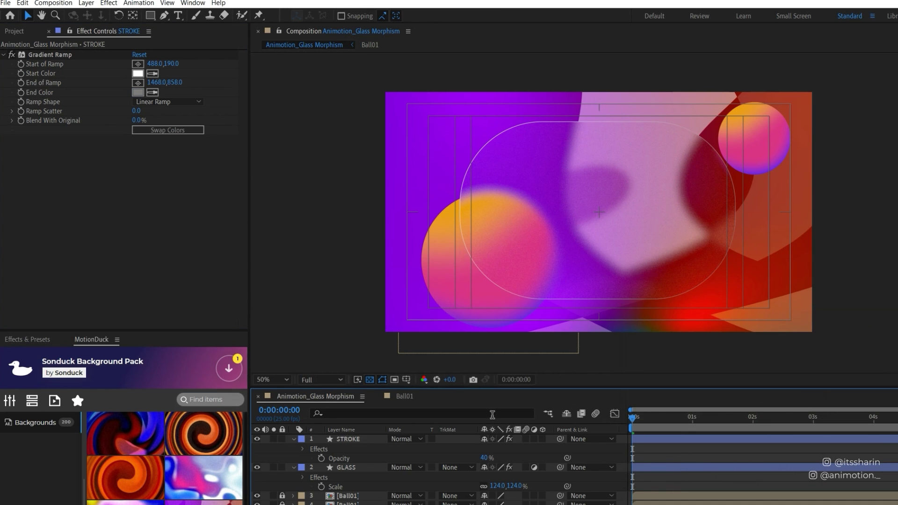
drag(653, 418, 609, 453)
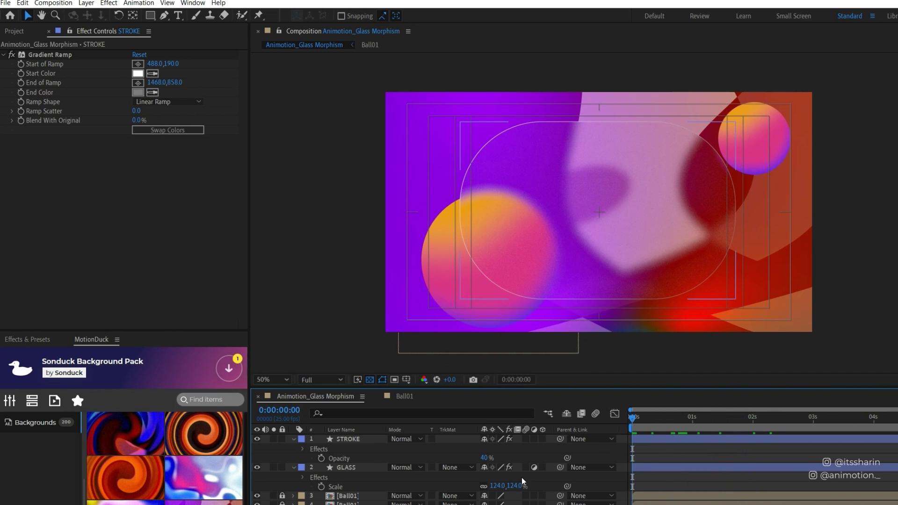
- Duplicate the GLASS layer and rename the copy gradient
click(373, 472)
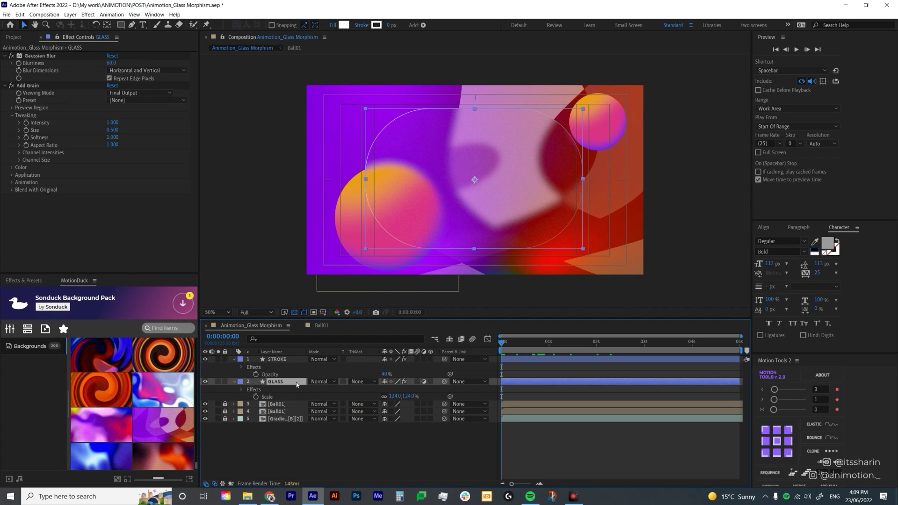
key(ctrl+d)
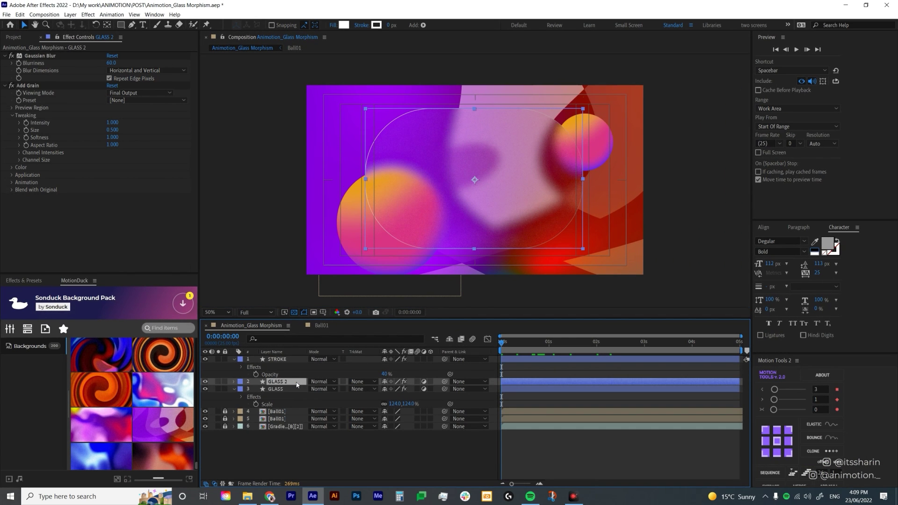
key(Return)
text(gradient)
key(Return)
- Remove the Gaussian Blur and Add Grain effects from the gradient layer and make it a non-adjustment layer
click(49, 86)
key(ctrl+a)
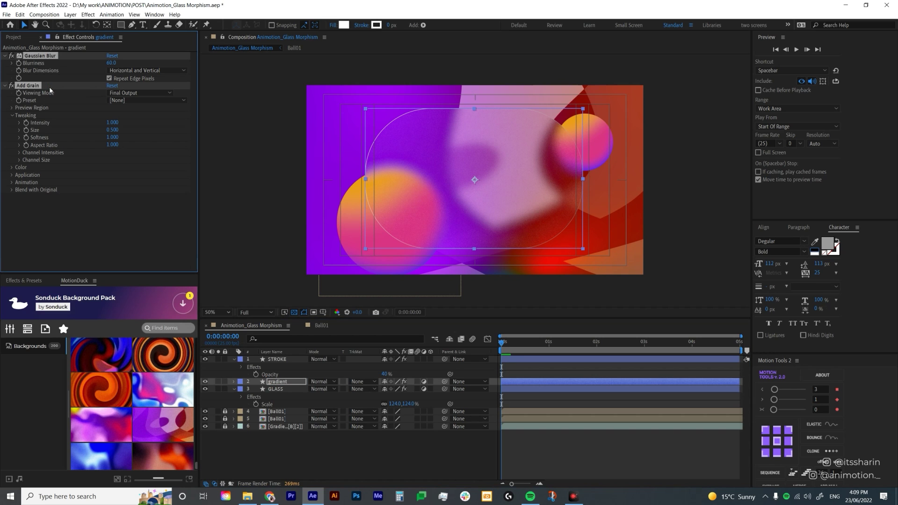
key(Delete)
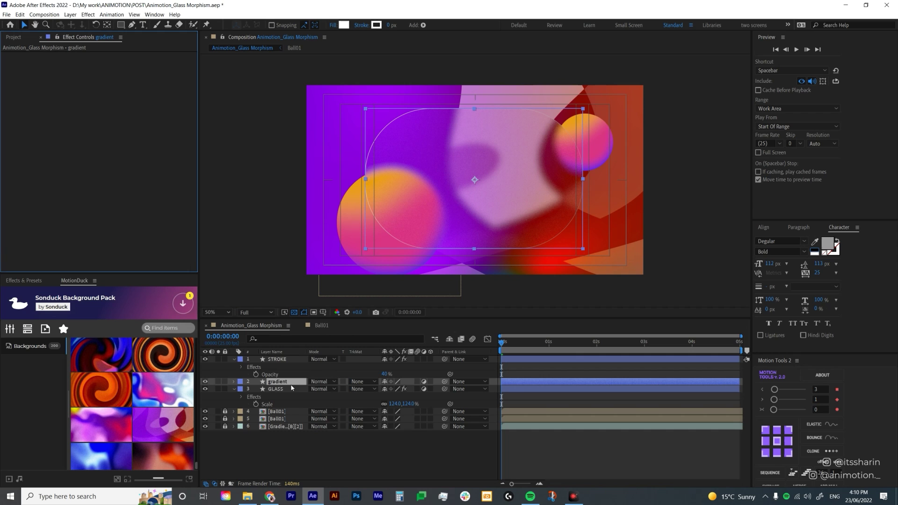
click(425, 382)
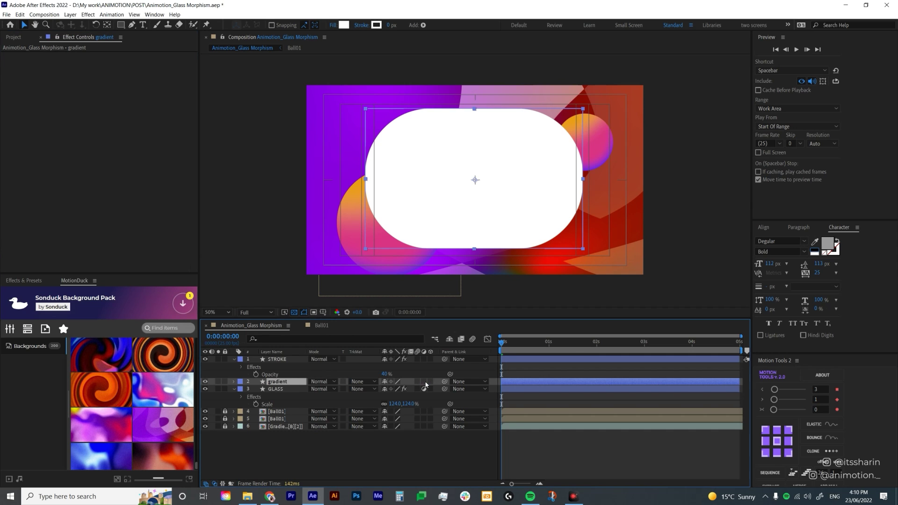
- Apply a Gradient Ramp effect to the gradient layer
key(ctrl+space)
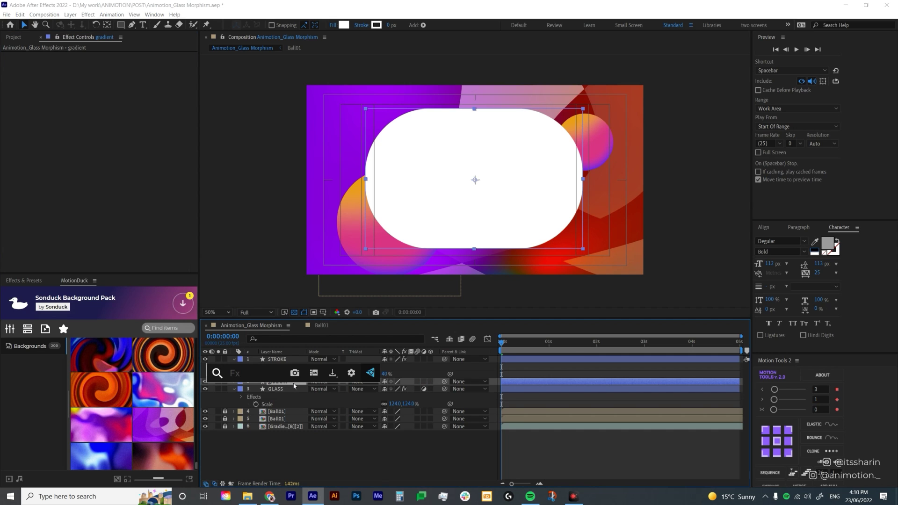
text(gradi)
key(Down)
key(Return)
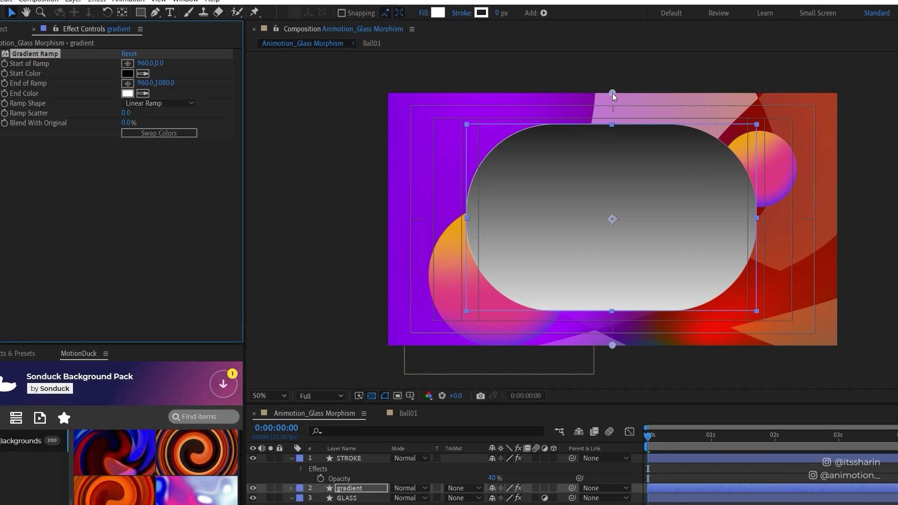
- Place the gradient layer's ramp start at about 1476,818 and its ramp end at about 472,228
drag(544, 89, 660, 263)
drag(745, 293, 733, 284)
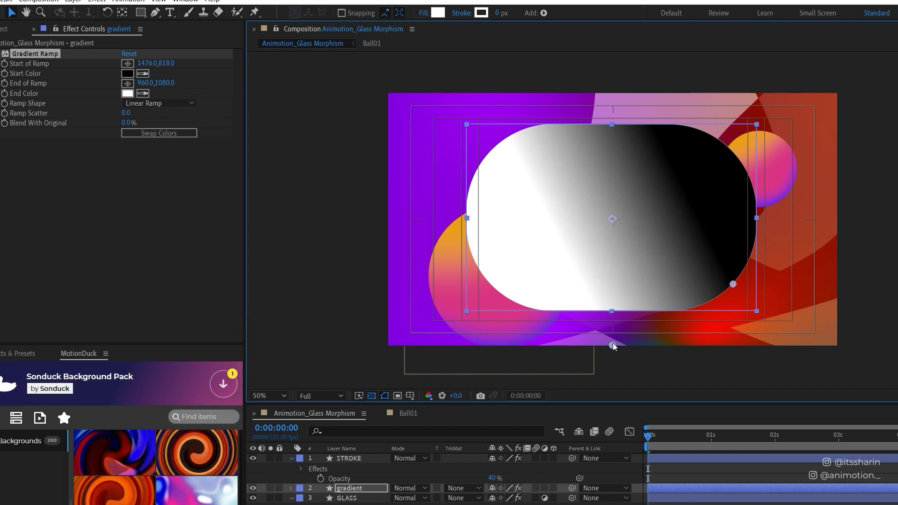
drag(613, 345, 501, 145)
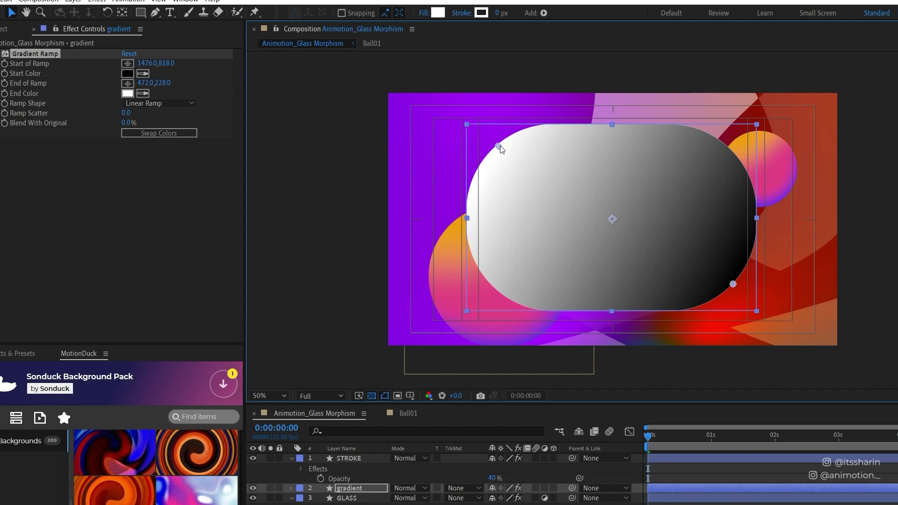
- Change the gradient layer's ramp start colour to mid grey, hex 868686
click(128, 74)
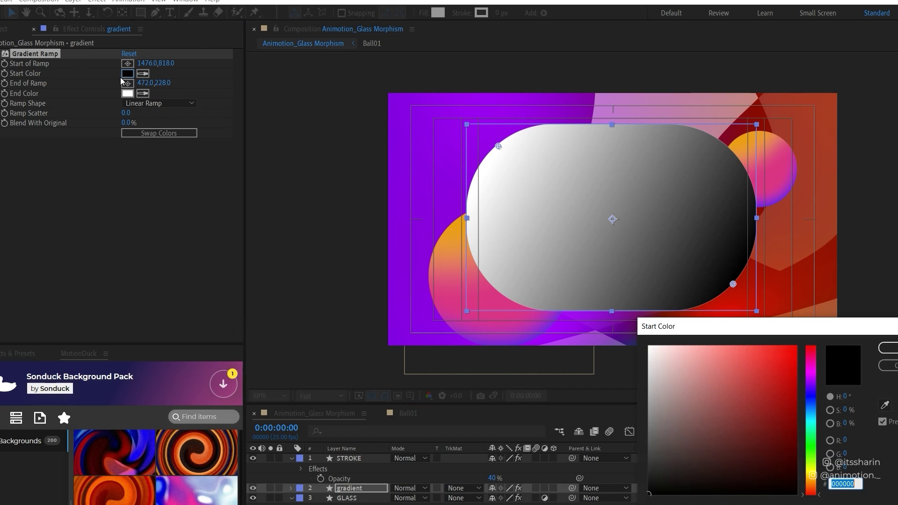
drag(659, 436, 618, 416)
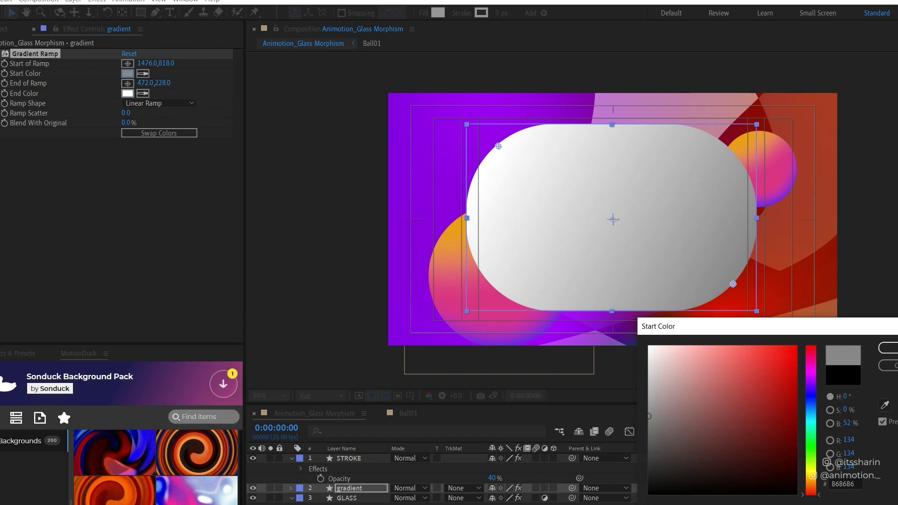
click(888, 347)
- Set the gradient layer's opacity to 10% and compare the panel with that layer hidden and shown
click(363, 488)
key(t)
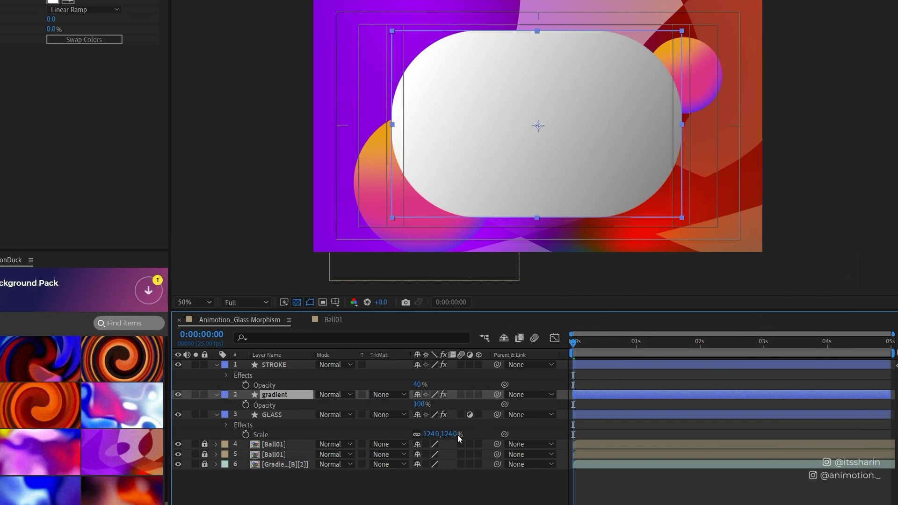
click(419, 405)
text(10)
key(Return)
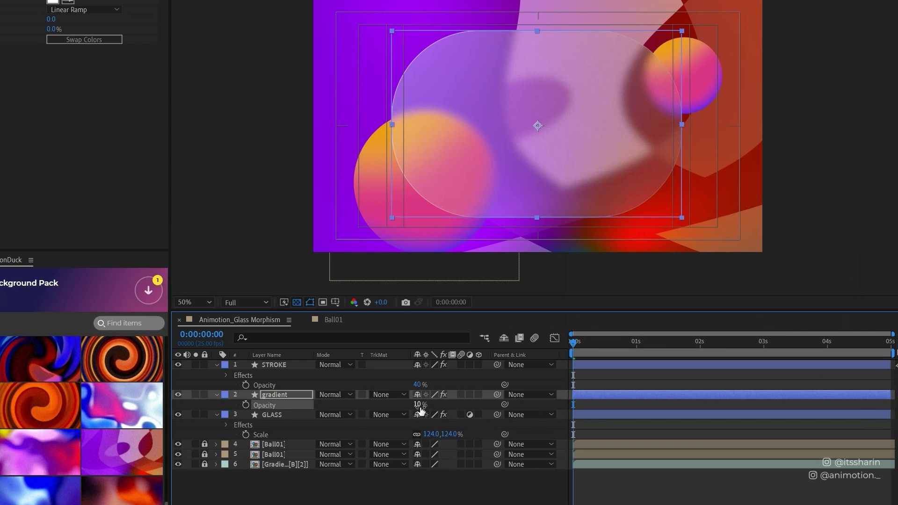
click(438, 480)
click(178, 395)
click(178, 394)
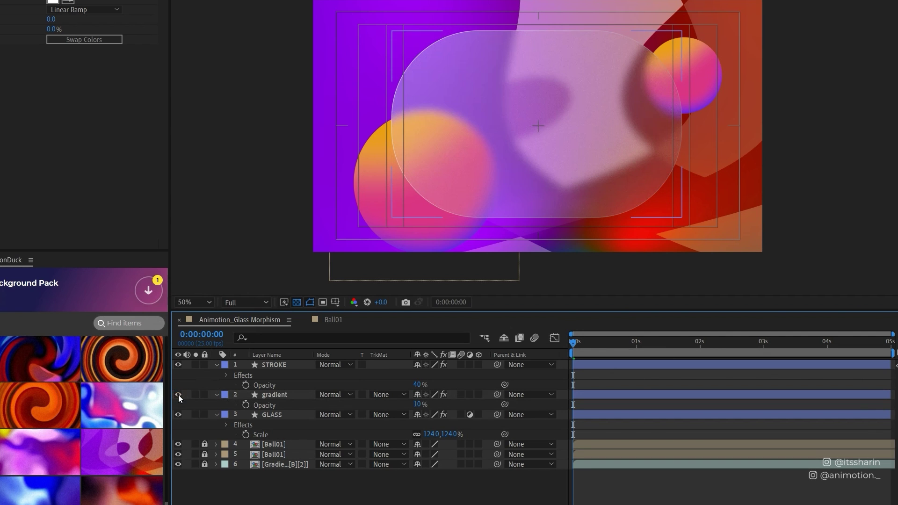
click(178, 395)
click(178, 395)
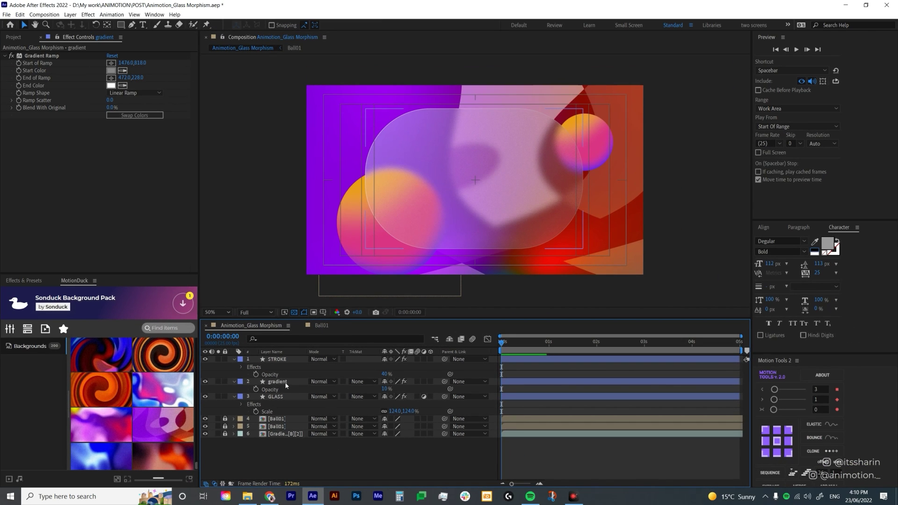
- Draw a circular mask with the Ellipse tool at the centre of the gradient layer and invert it
click(286, 395)
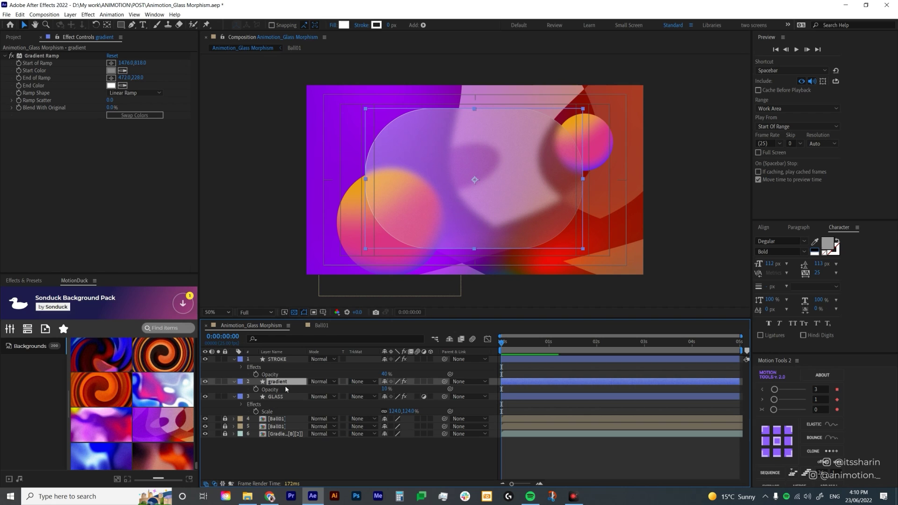
click(123, 26)
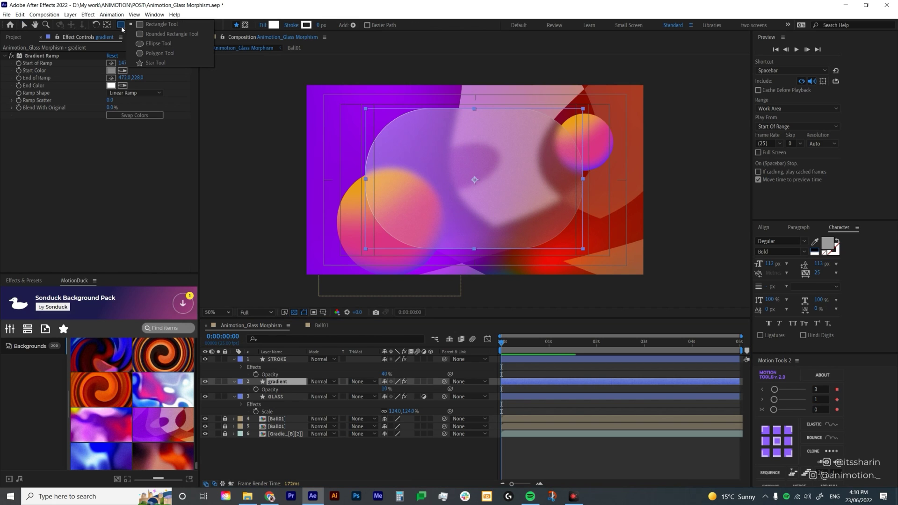
click(158, 43)
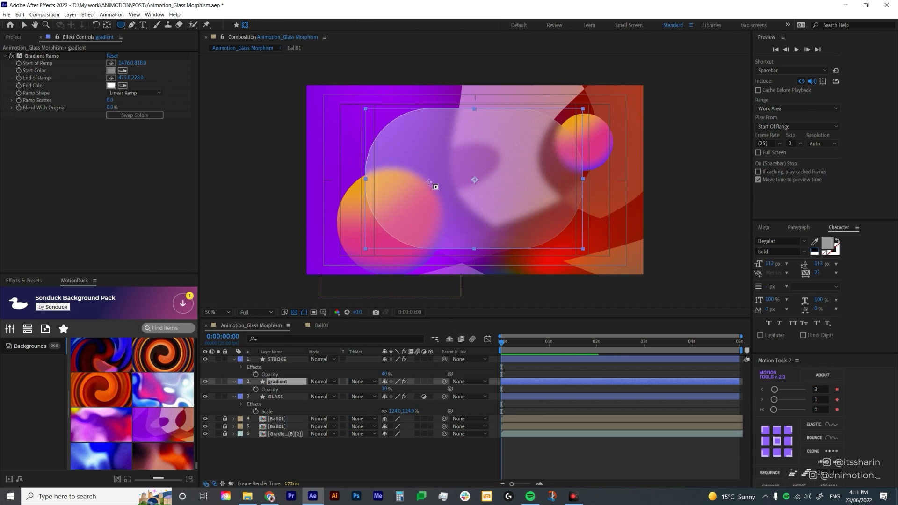
ctrl+shift+drag(466, 171, 431, 135)
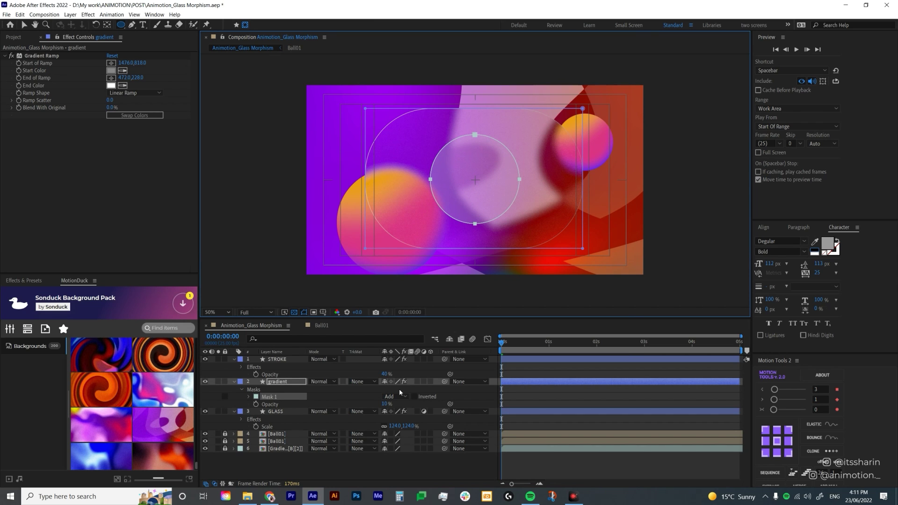
key(v)
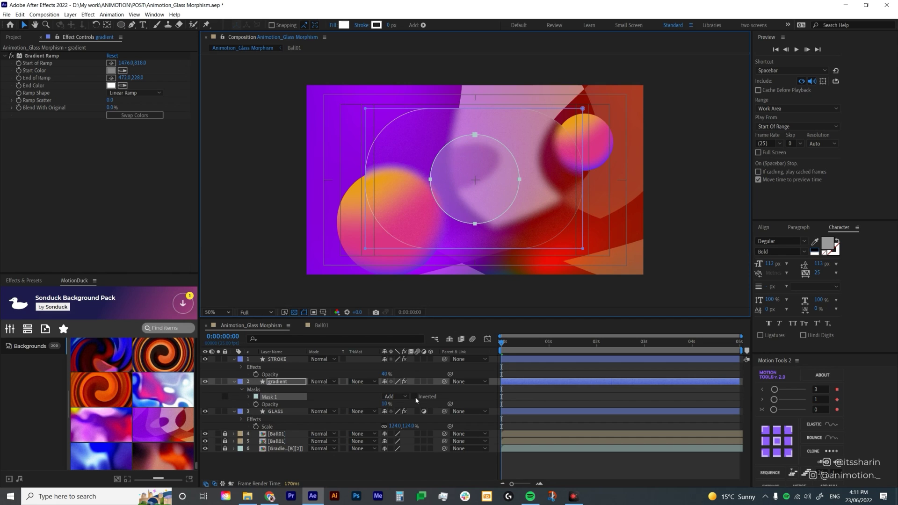
click(415, 396)
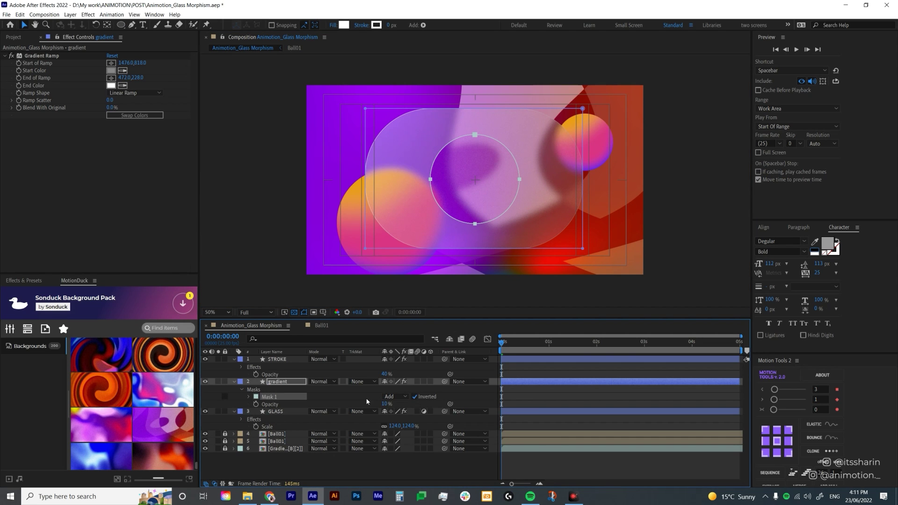
- Set the feather of the gradient layer's circular mask to about 242 pixels
key(f)
drag(396, 396, 496, 397)
double_click(519, 180)
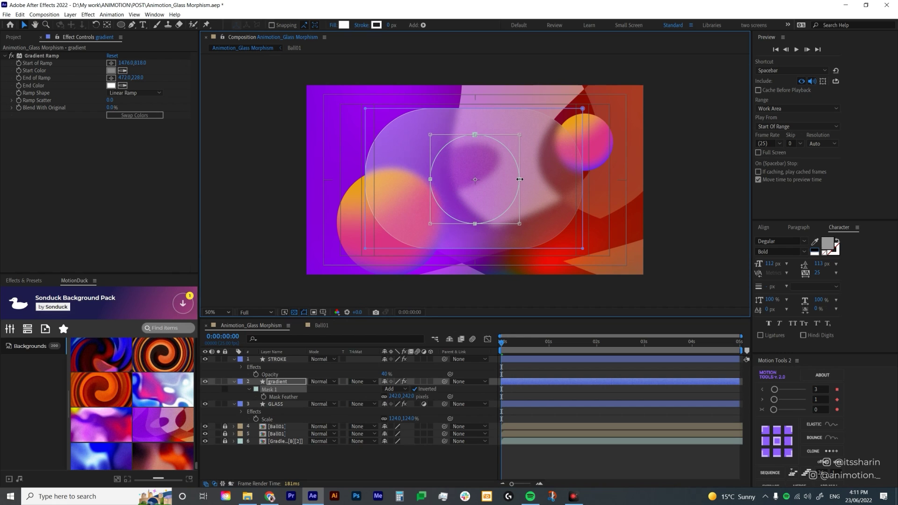
click(243, 399)
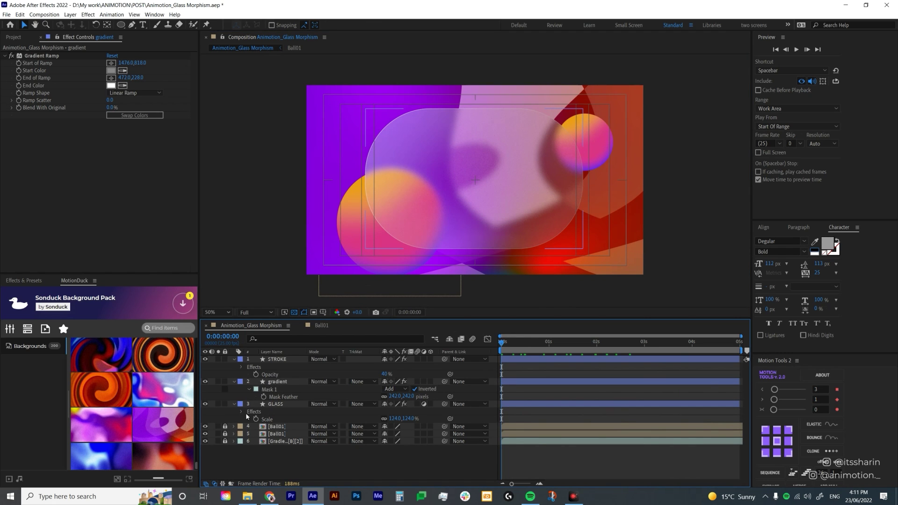
- Create an orange solid named colour highlight and place it between the gradient and GLASS layers
right_click(271, 458)
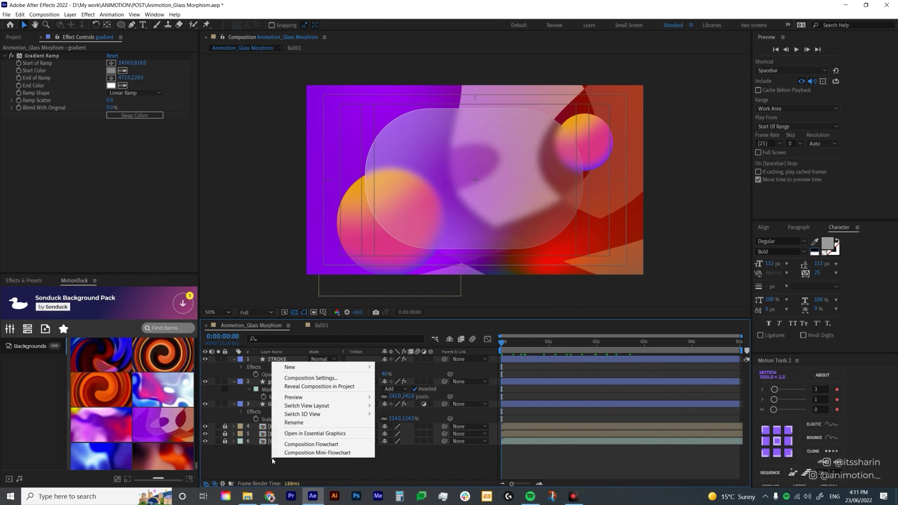
mouse_move(360, 364)
click(440, 388)
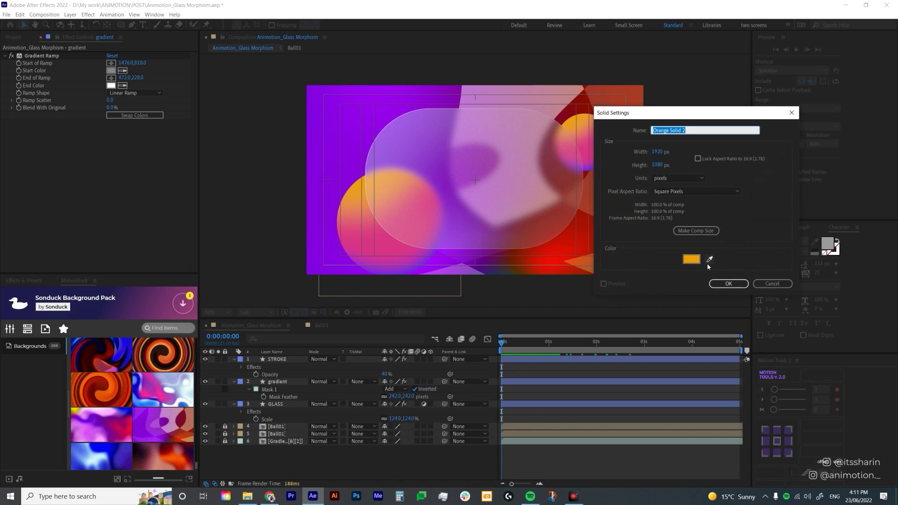
text(hi)
text(col)
text(our highlight)
key(Return)
drag(295, 370, 295, 405)
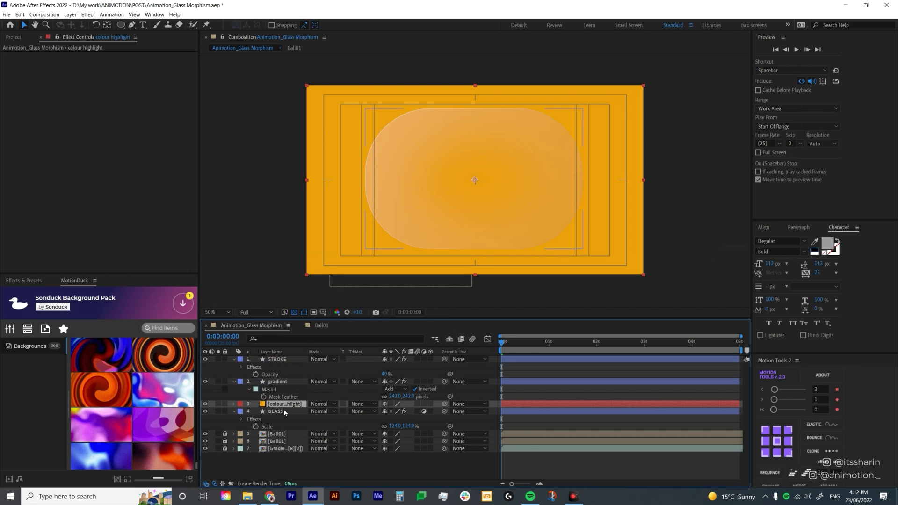
- Hide the colour highlight solid, draw a closed Pen mask around the glass panel's upper-left corner, and show the solid again
click(205, 405)
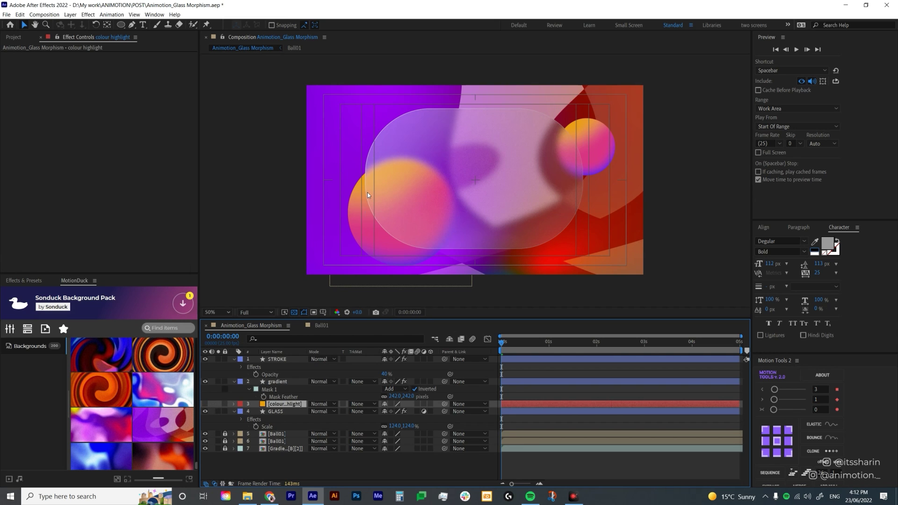
key(g)
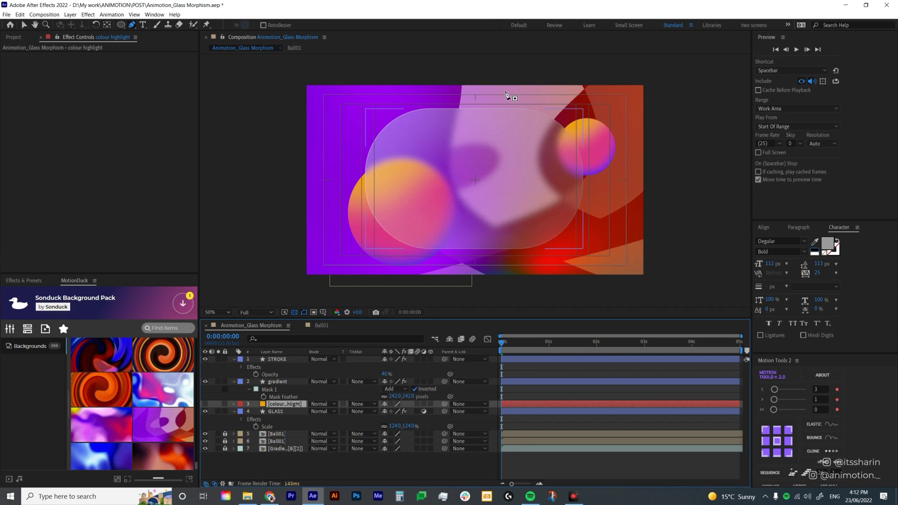
click(504, 88)
drag(389, 155, 344, 189)
click(278, 126)
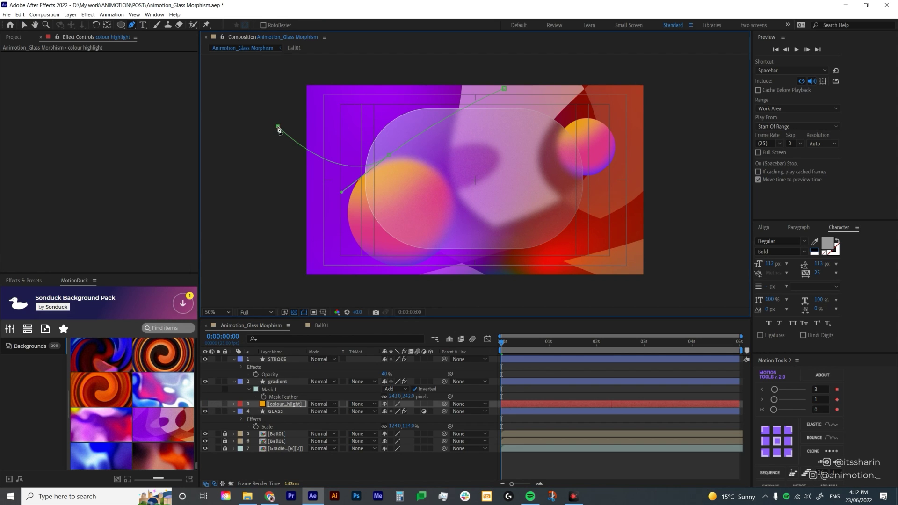
click(357, 78)
click(504, 89)
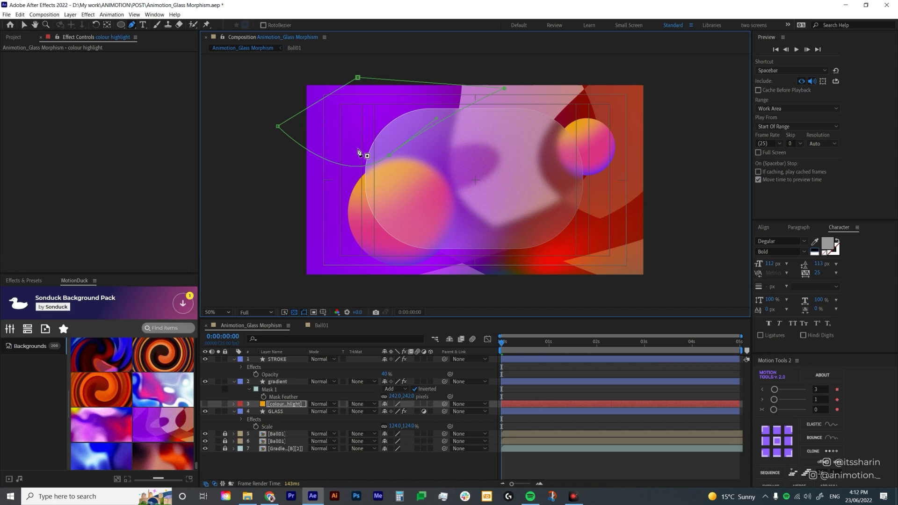
click(205, 403)
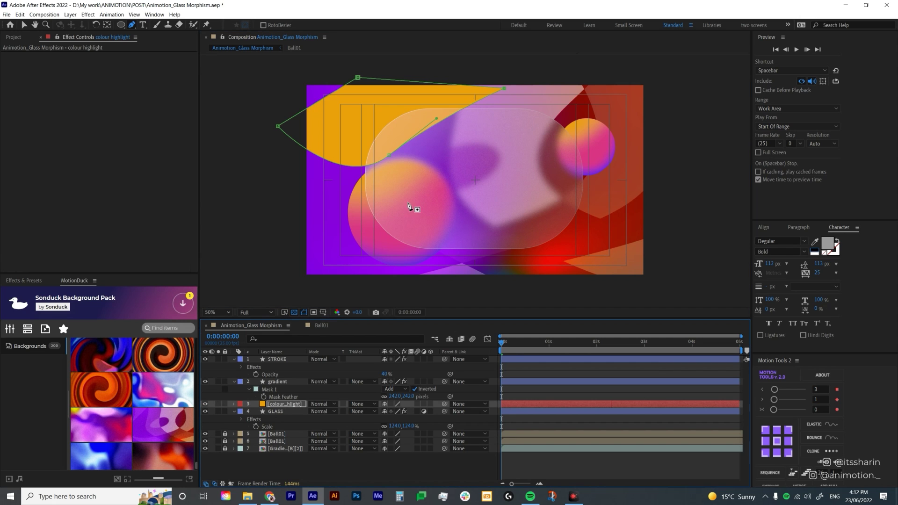
- Set the feather of the colour highlight mask to about 227 pixels
key(ctrl+shift+f)
text(111)
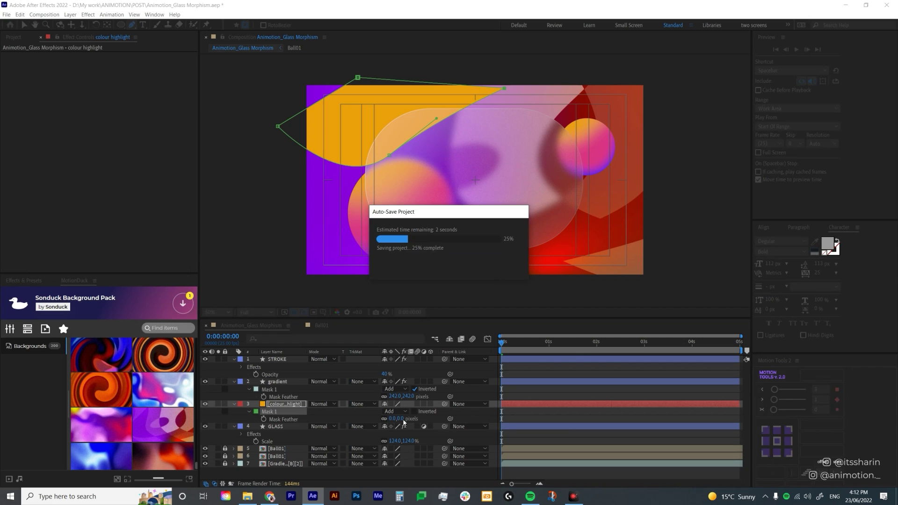
key(Return)
drag(454, 421, 501, 421)
click(525, 414)
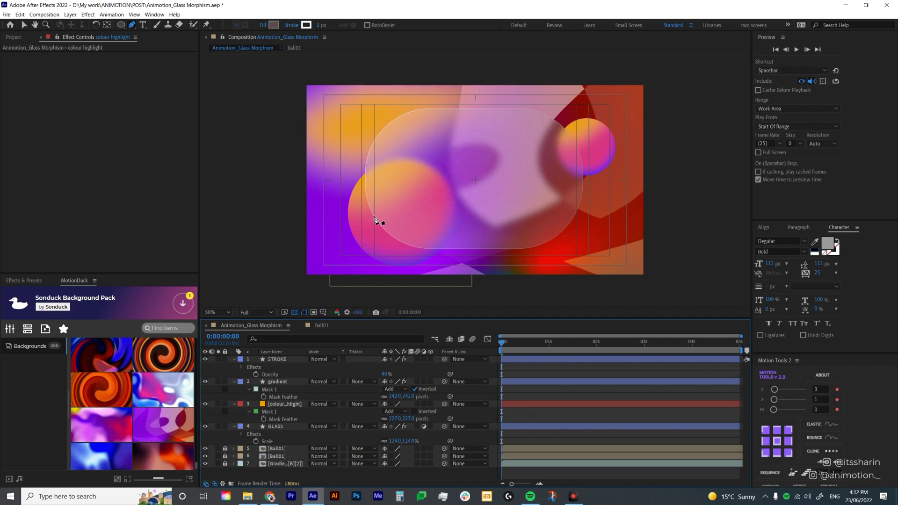
- Apply a Set Matte effect to the colour highlight layer, taking the matte from the GLASS layer
key(v)
click(290, 404)
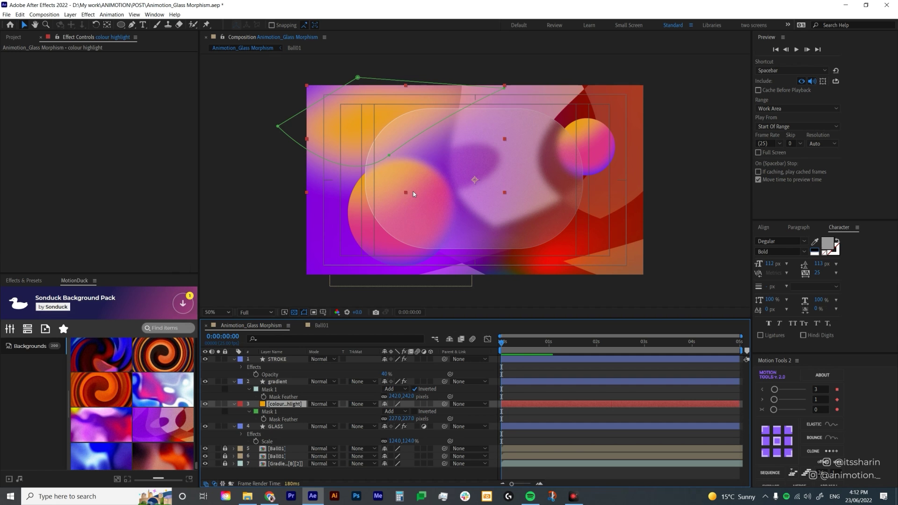
key(ctrl+space)
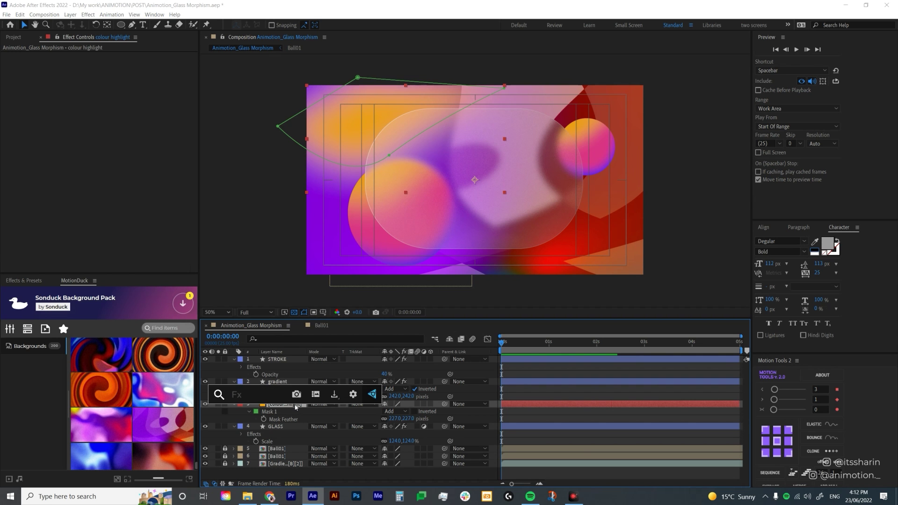
text(set mat)
key(Return)
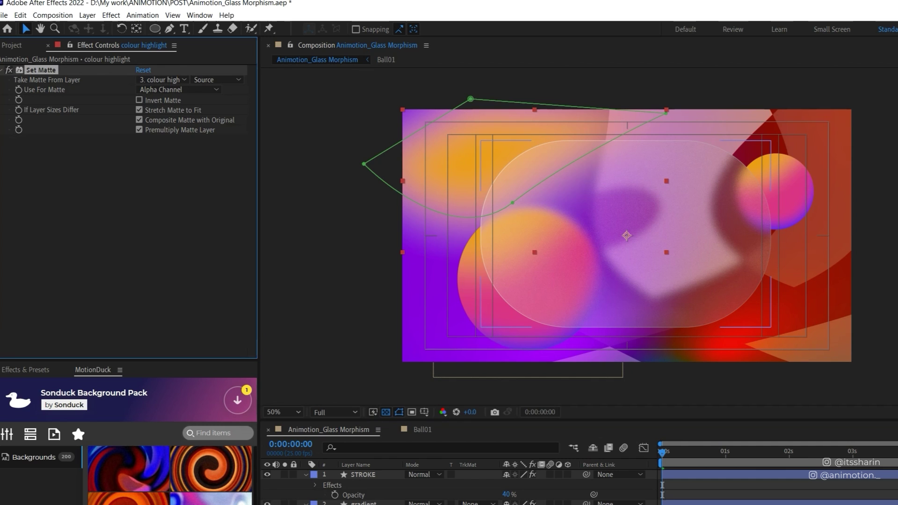
click(165, 80)
click(166, 139)
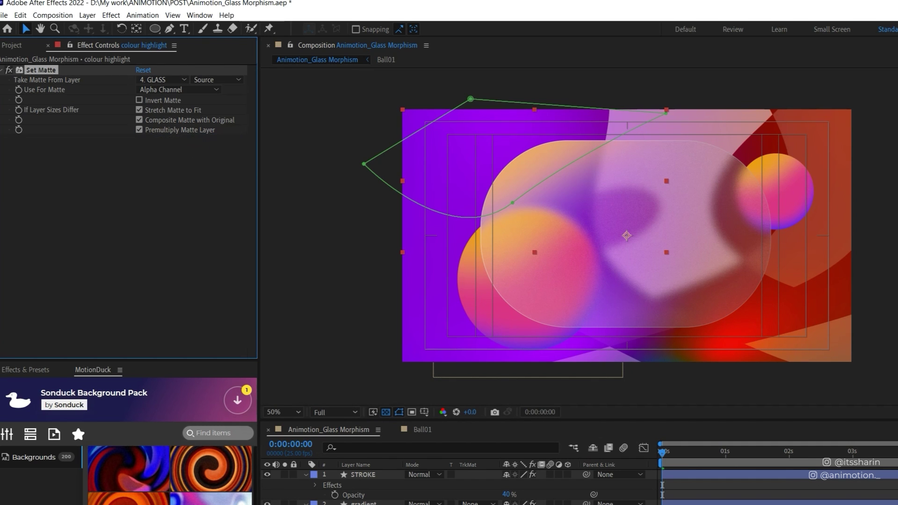
key(m)
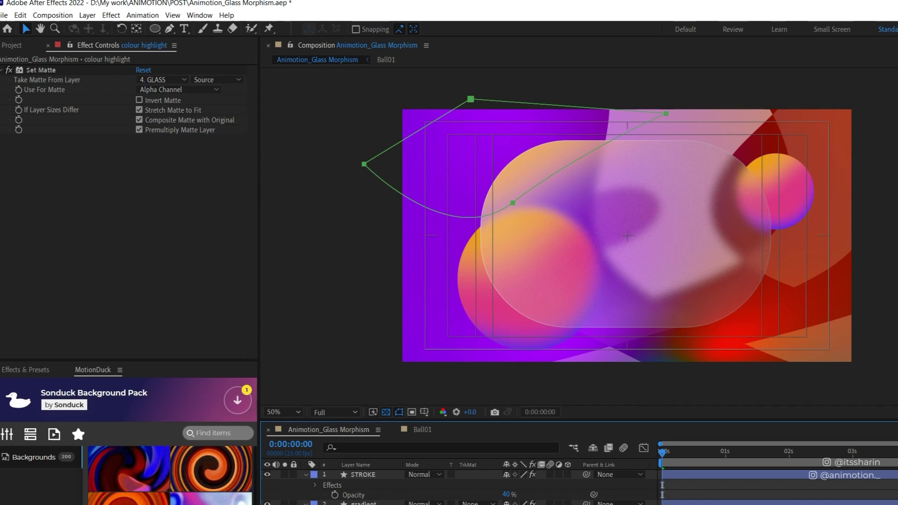
- Rotate and move the second colour highlight mask so it covers the glass panel's lower-right corner
double_click(666, 114)
drag(691, 82, 401, 300)
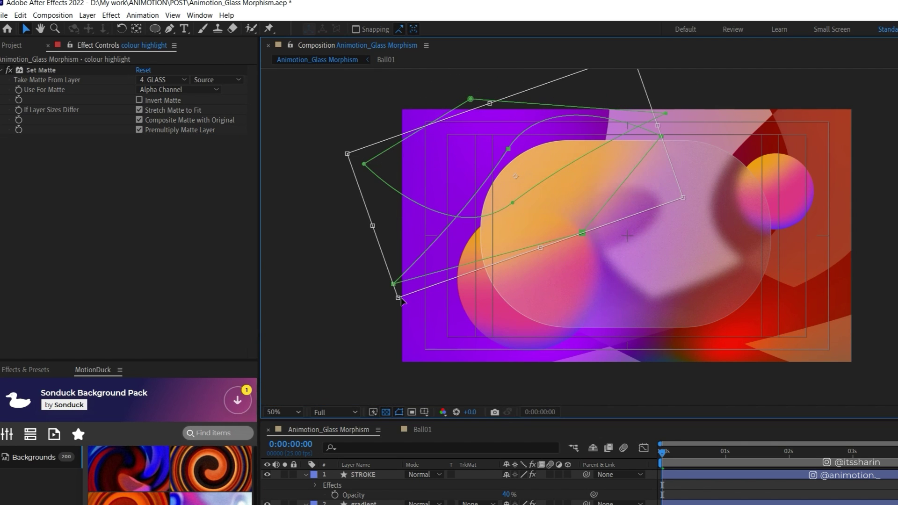
mouse_move(614, 177)
mouse_down()
mouse_move(772, 295)
mouse_move(797, 337)
mouse_up()
click(644, 501)
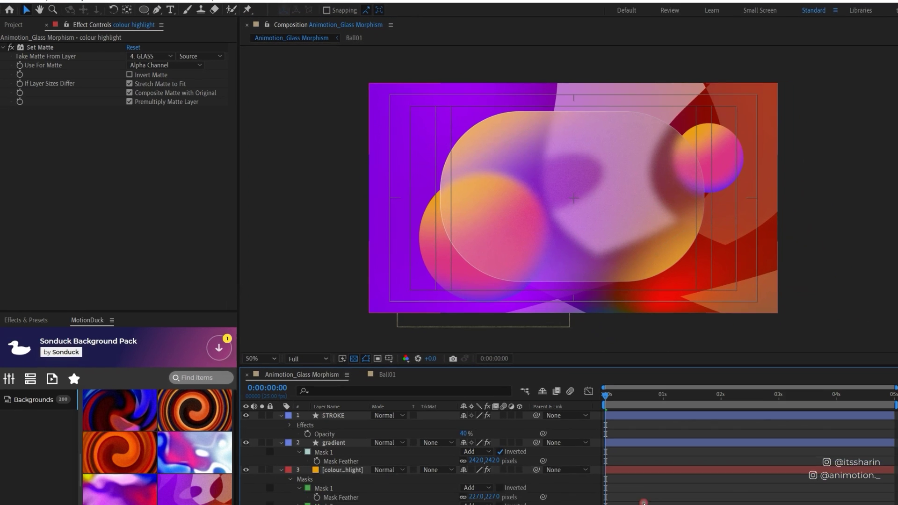
- Set the colour highlight layer's opacity to 80%
click(642, 470)
key(t)
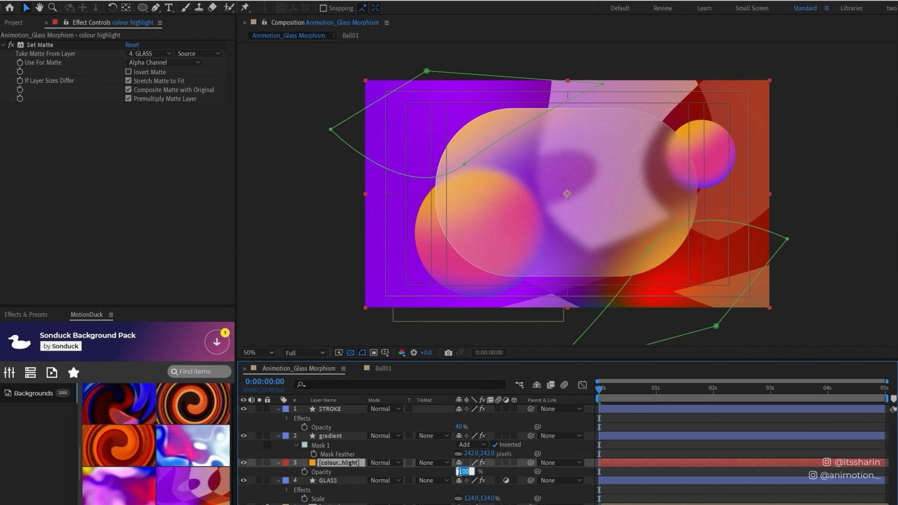
text(80)
click(657, 473)
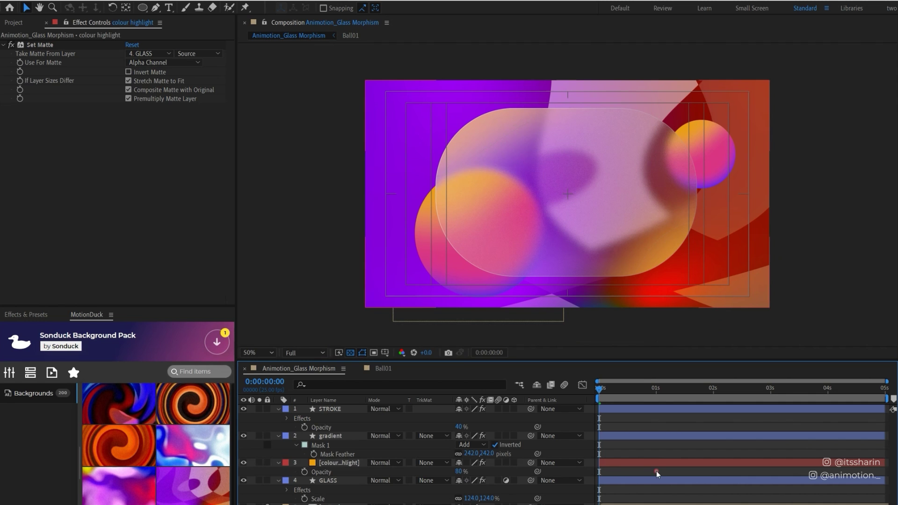
- Apply a Turbulent Displace effect to the colour highlight layer
click(658, 464)
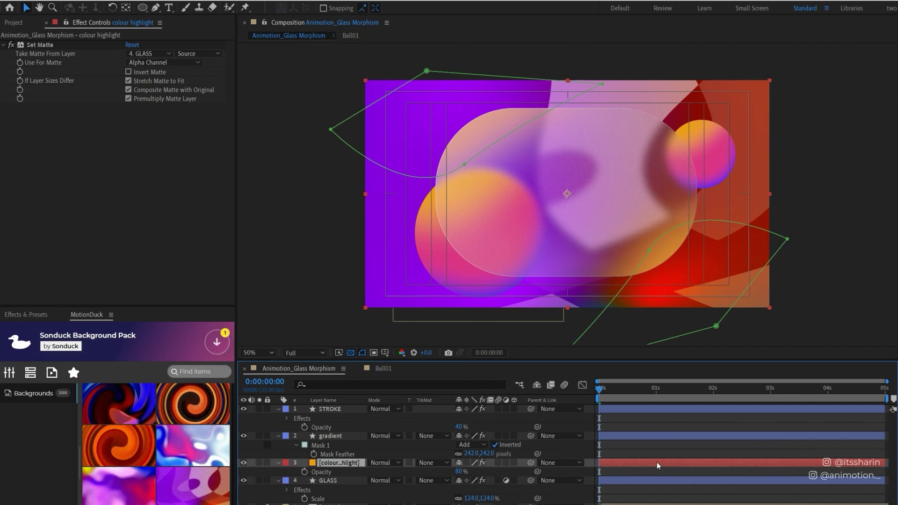
key(ctrl+space)
text(turb)
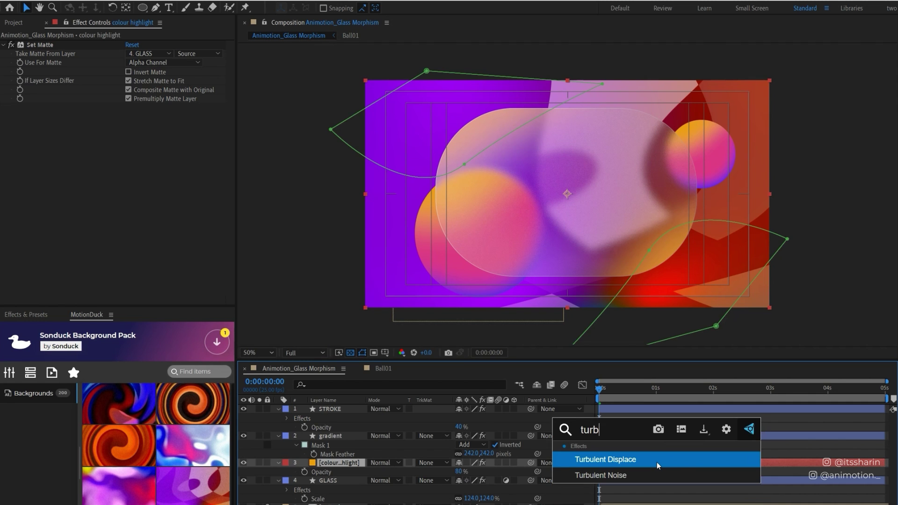
key(Return)
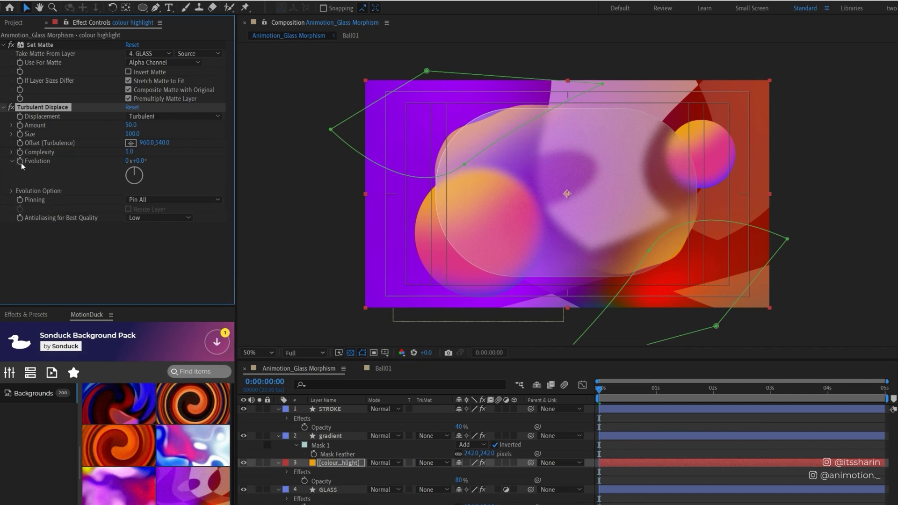
- Drive Turbulent Displace's Evolution with the expression time*100 and move the effect above Set Matte
alt+click(21, 162)
text(time*100)
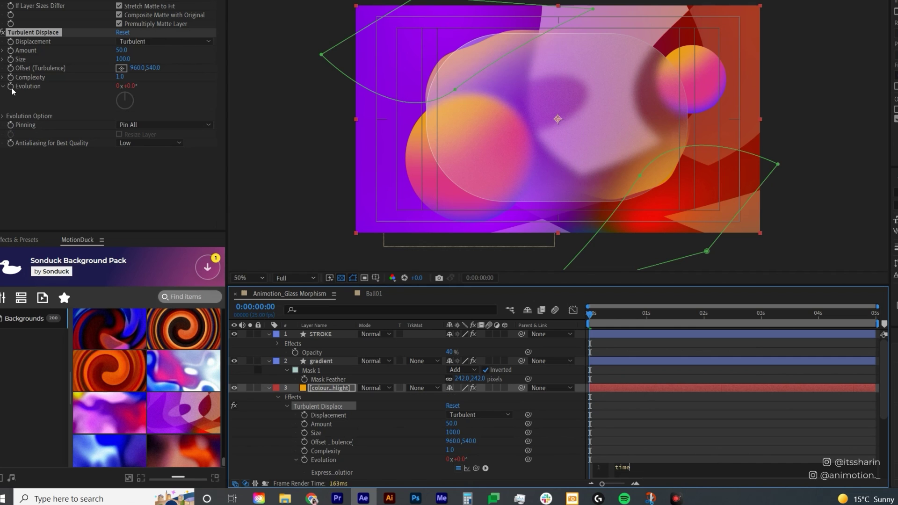
click(405, 351)
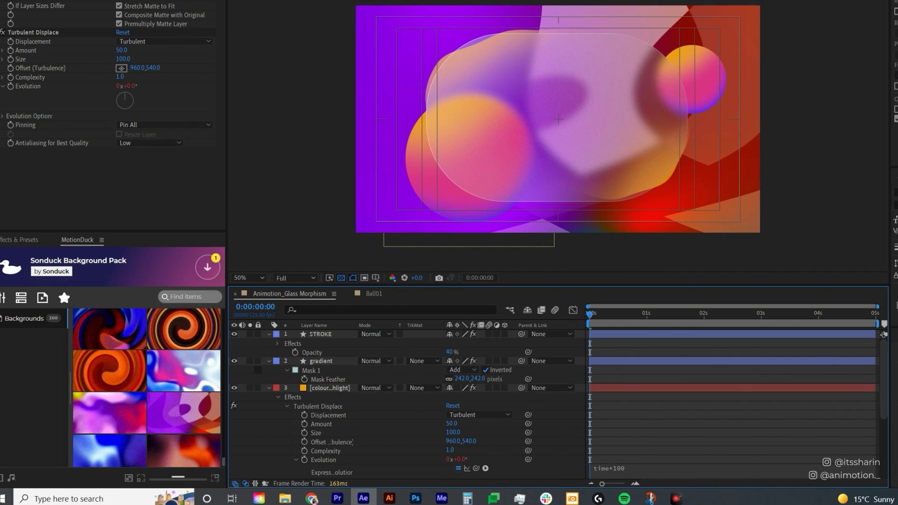
drag(40, 27, 46, 154)
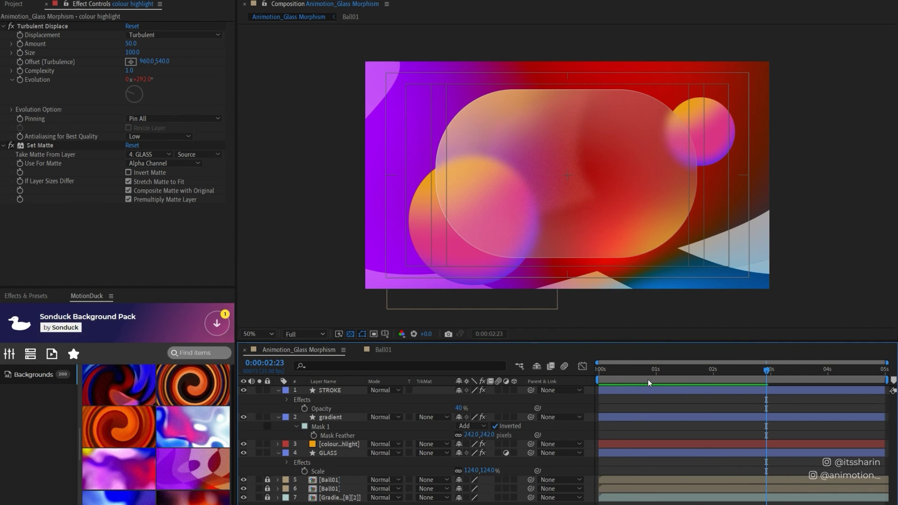
drag(655, 378, 687, 416)
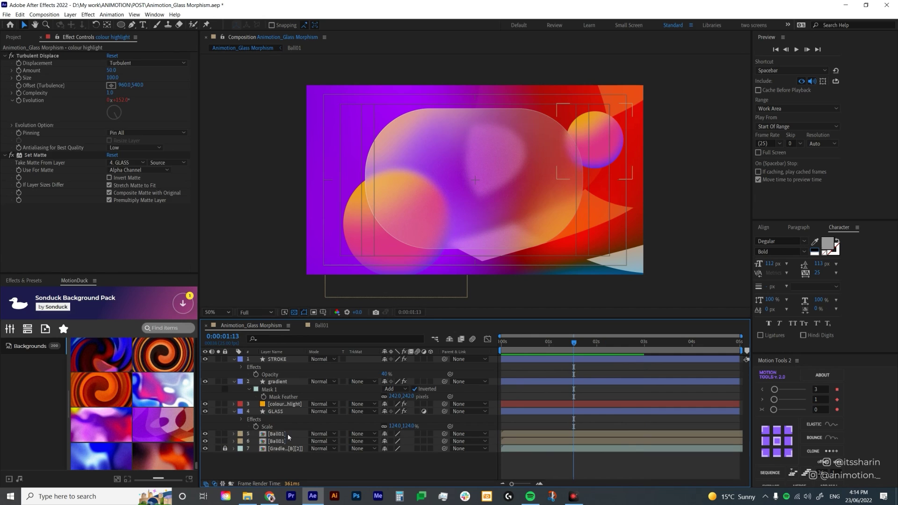
- Change the position expression of the small upper-right ball to wiggle(1,200)
click(346, 481)
key(p)
text(wiggle(0.5,100))
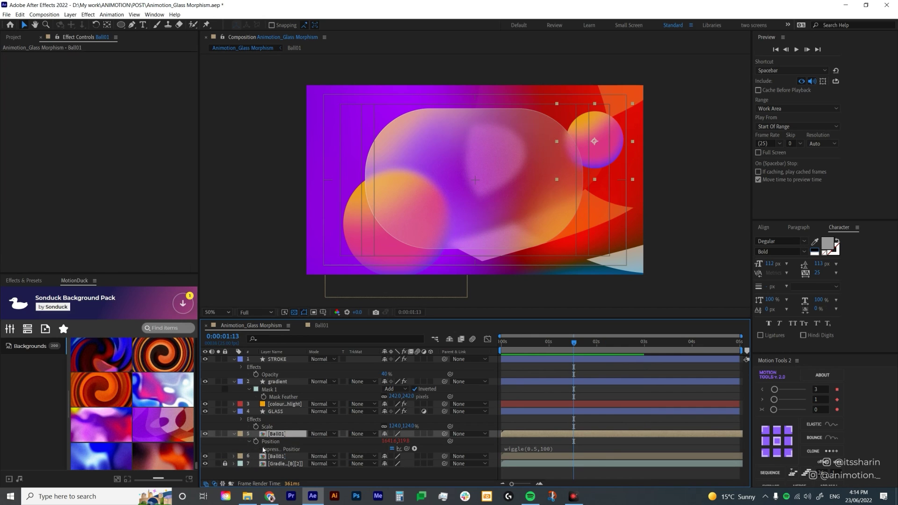
click(536, 449)
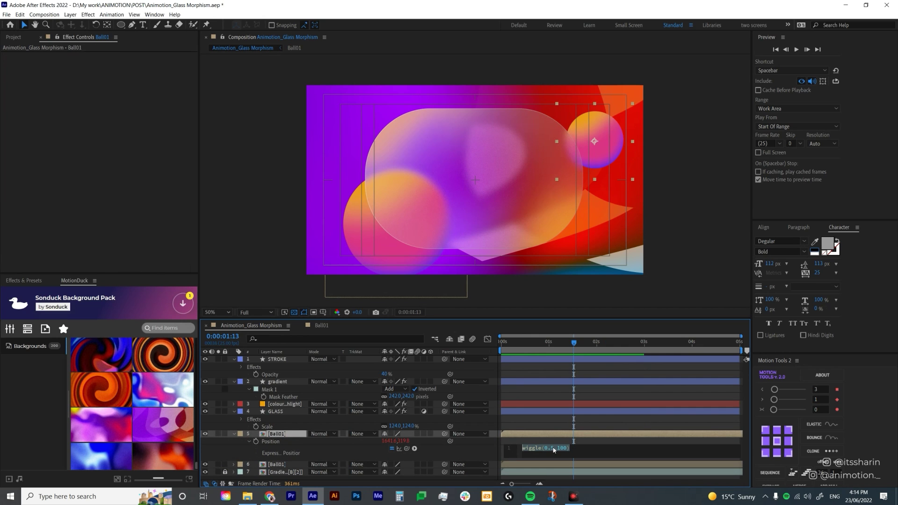
click(553, 450)
key(BackSpace)
key(BackSpace)
key(BackSpace)
text(1)
key(Right)
key(Right)
key(BackSpace)
text(2)
- Change the position expression of the large lower-left ball to wiggle(1,180)
click(234, 464)
click(538, 445)
click(554, 445)
key(BackSpace)
key(BackSpace)
key(BackSpace)
text(1)
key(Right)
key(Right)
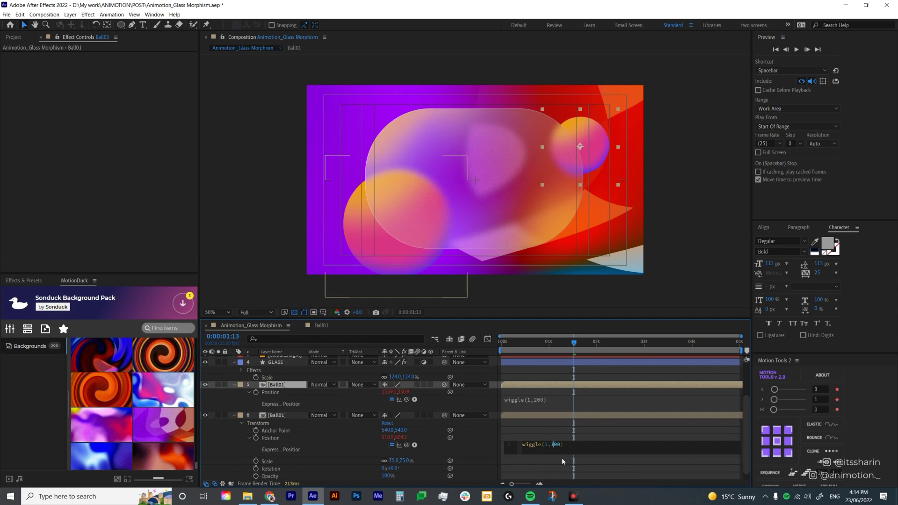
key(Right)
key(BackSpace)
text(8)
click(563, 462)
- Return to the first frame and collapse the properties of all layers, leaving no layer selected
drag(538, 343, 492, 361)
key(ctrl+a)
click(235, 384)
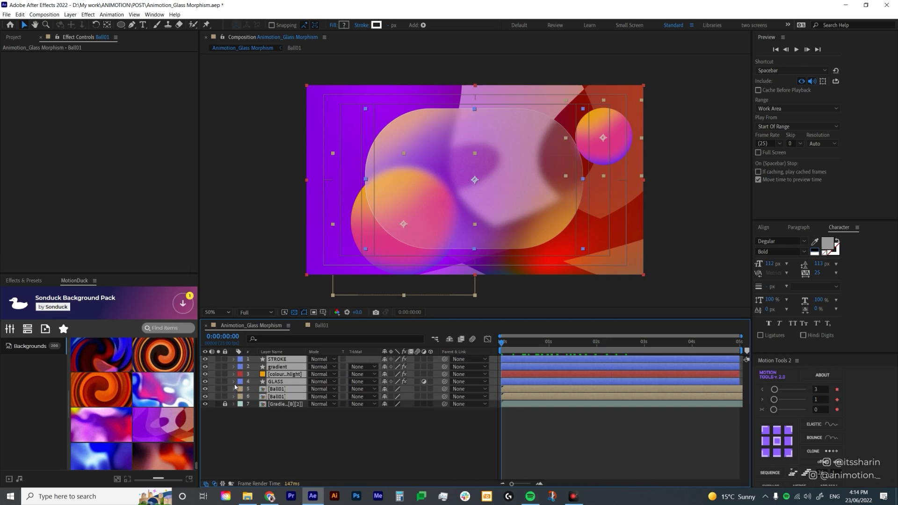
click(313, 430)
- Add a text layer reading GLASS over the glass panel
key(ctrl+t)
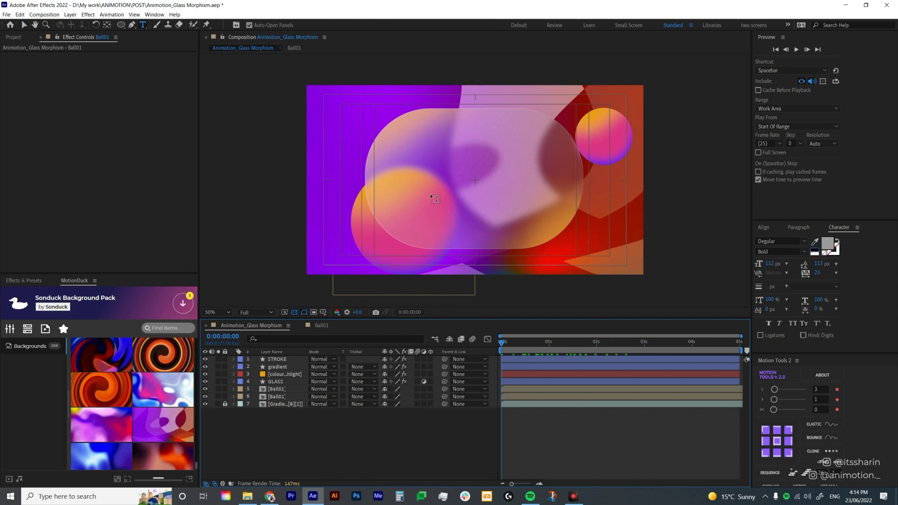
click(437, 200)
text(GLASS)
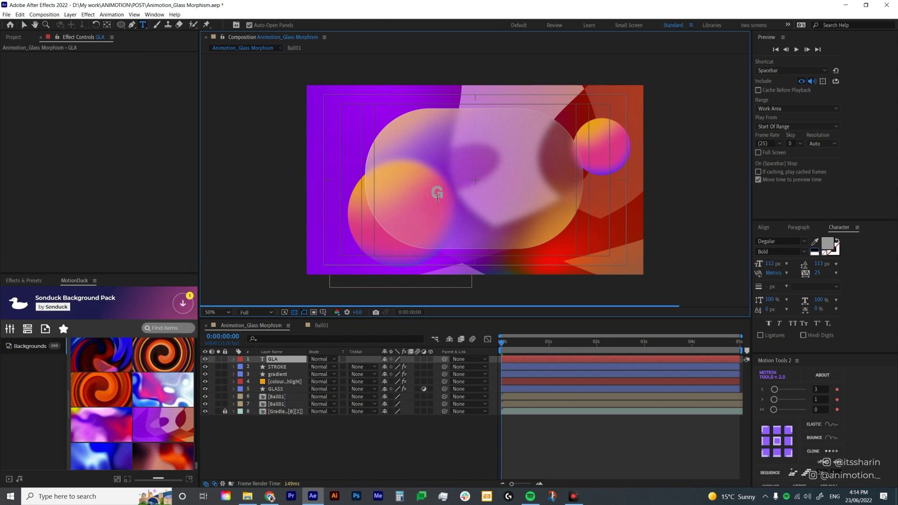
click(306, 461)
- Centre the GLASS text in the composition and scale it to 303%
click(295, 360)
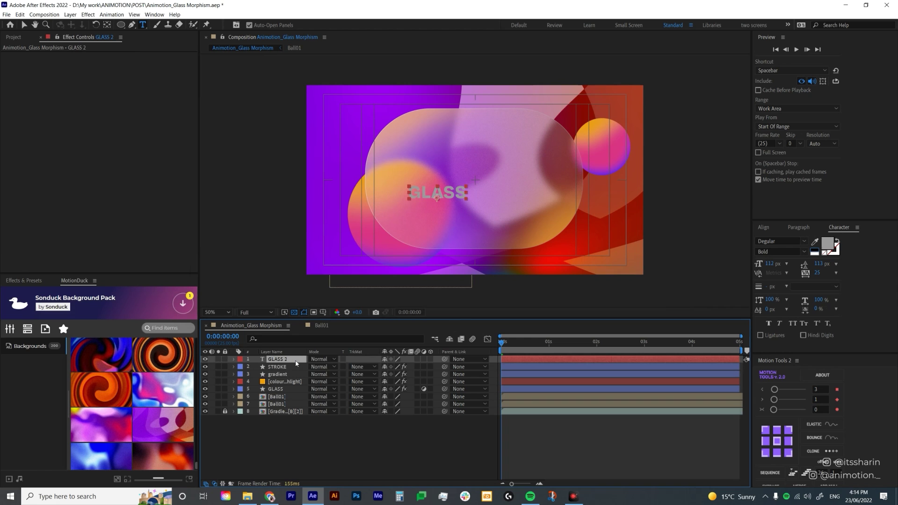
key(ctrl+Home)
key(s)
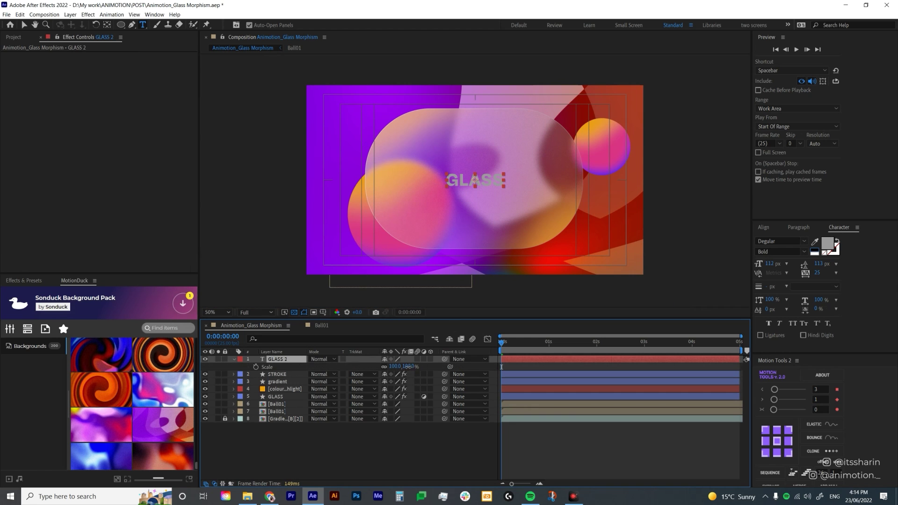
drag(401, 366, 495, 362)
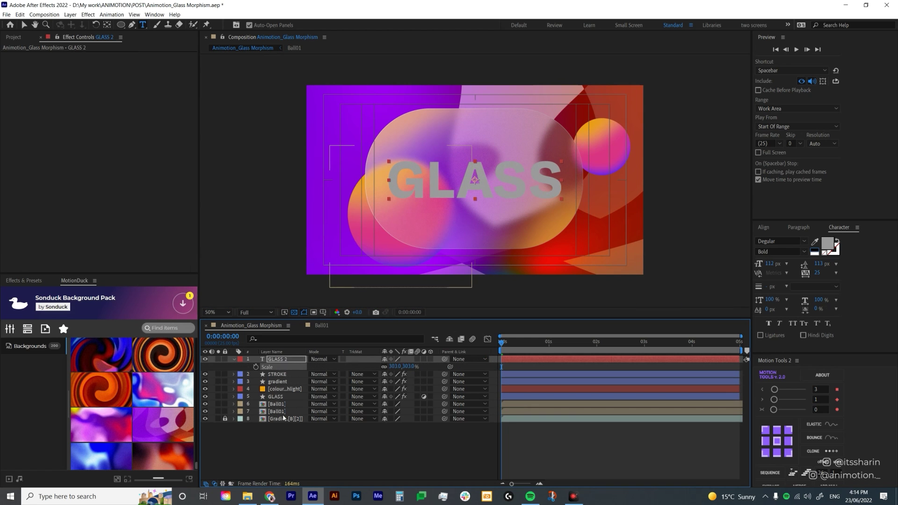
- Set the GLASS text layer's blending mode to Subtract and preview the animation
click(829, 247)
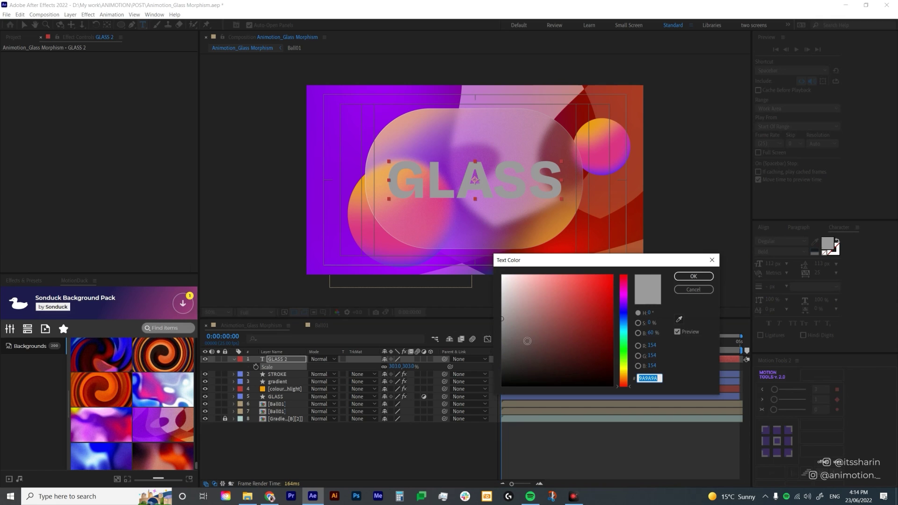
click(691, 278)
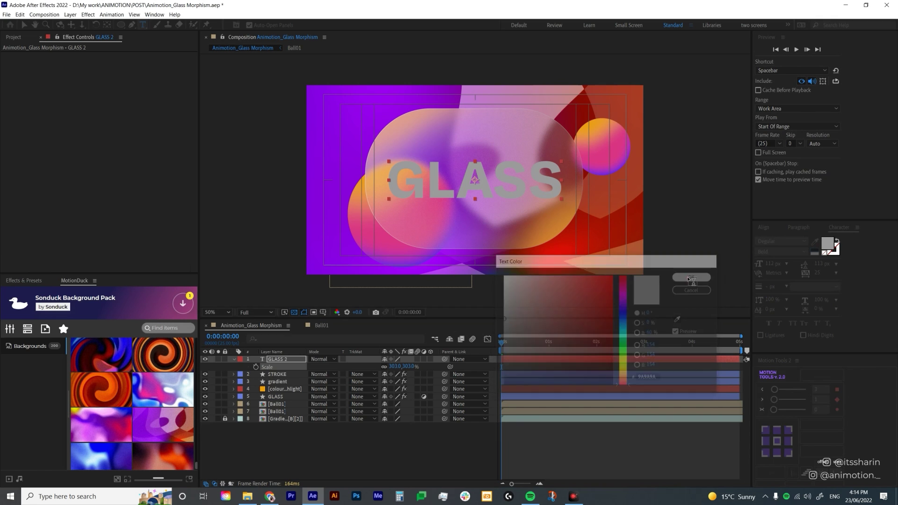
click(328, 360)
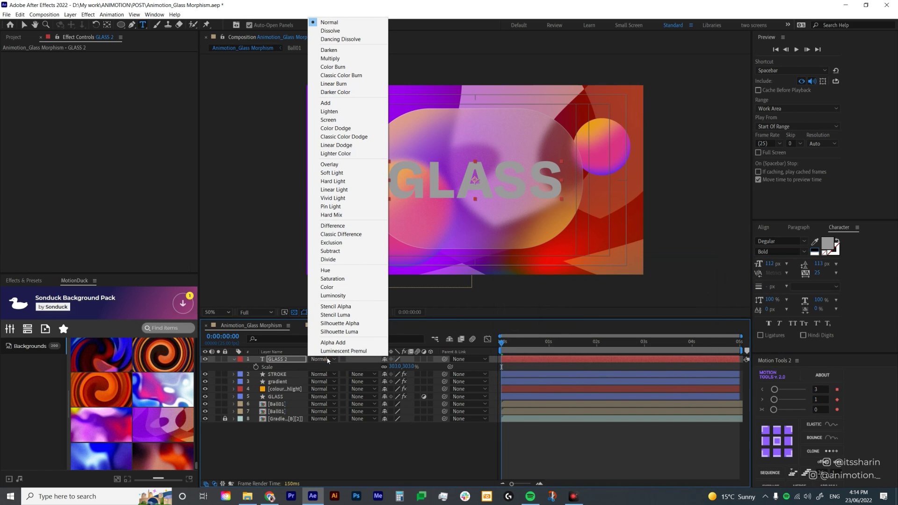
click(366, 252)
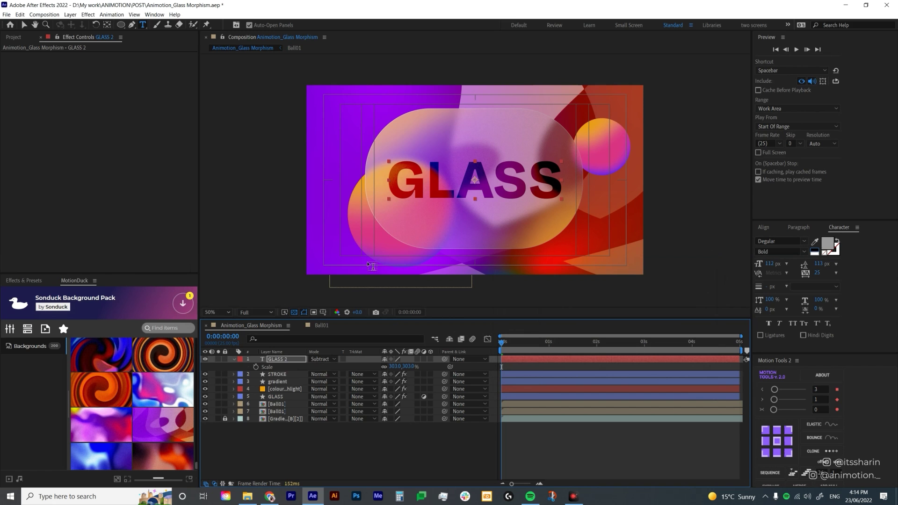
key(v)
key(space)
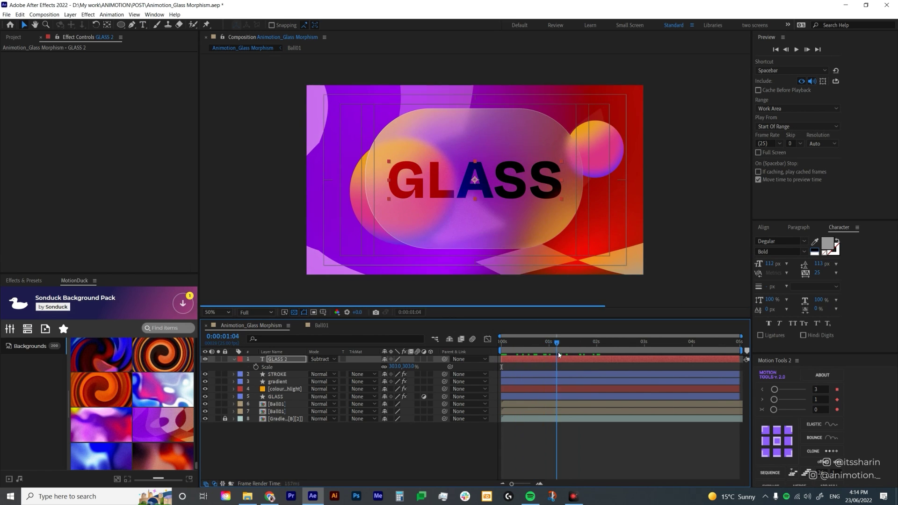
- Set the GLASS text's fill colour to grey 666666 and play back the animation
click(828, 244)
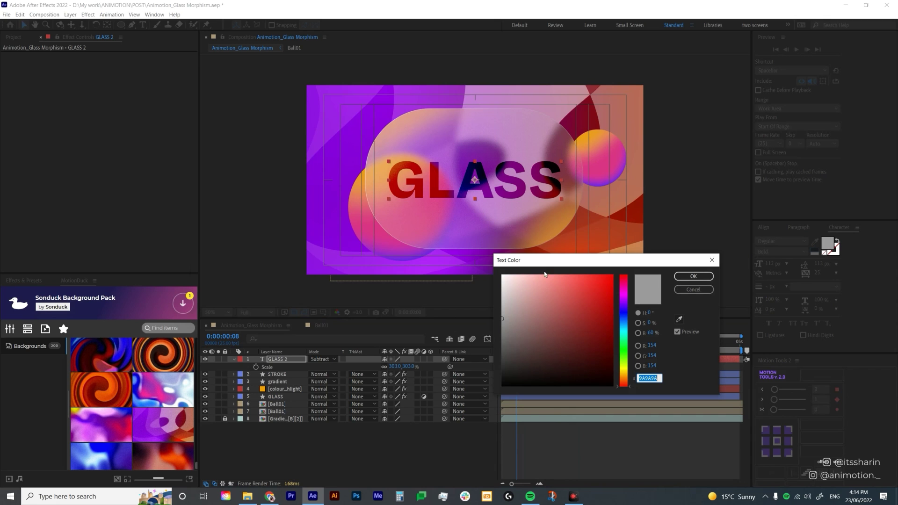
mouse_move(502, 332)
mouse_down()
mouse_move(510, 312)
mouse_move(490, 299)
mouse_move(490, 311)
mouse_move(483, 289)
mouse_move(481, 343)
mouse_up()
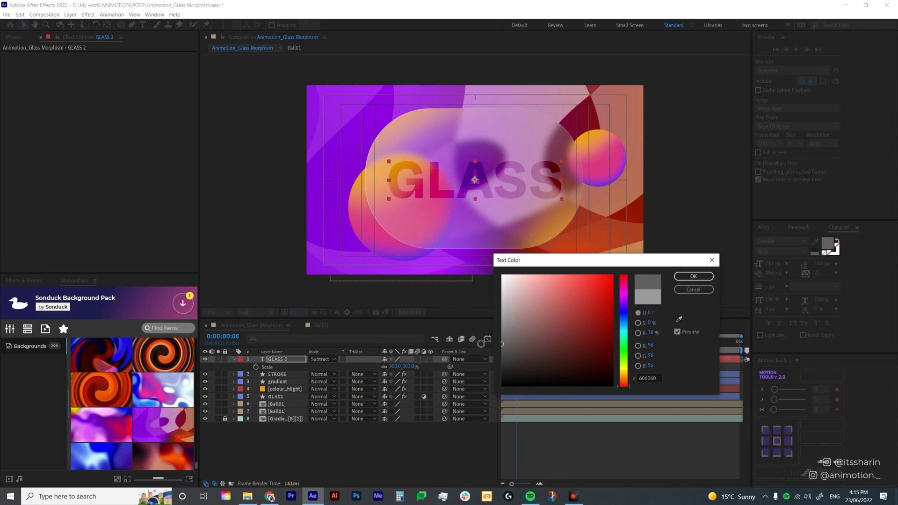
click(693, 276)
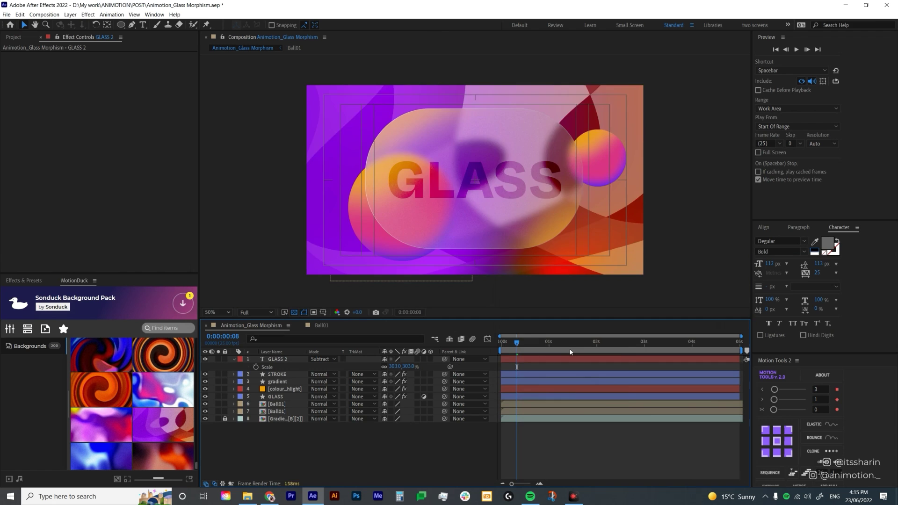
key(space)
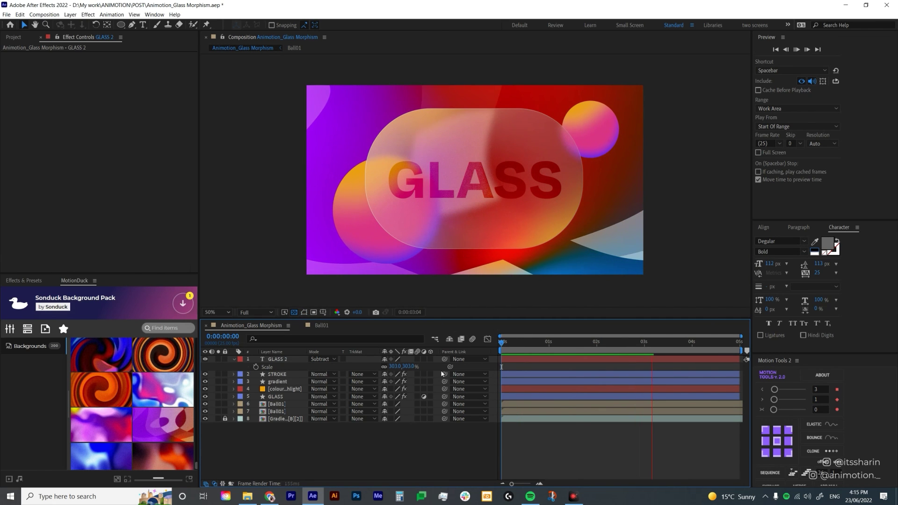